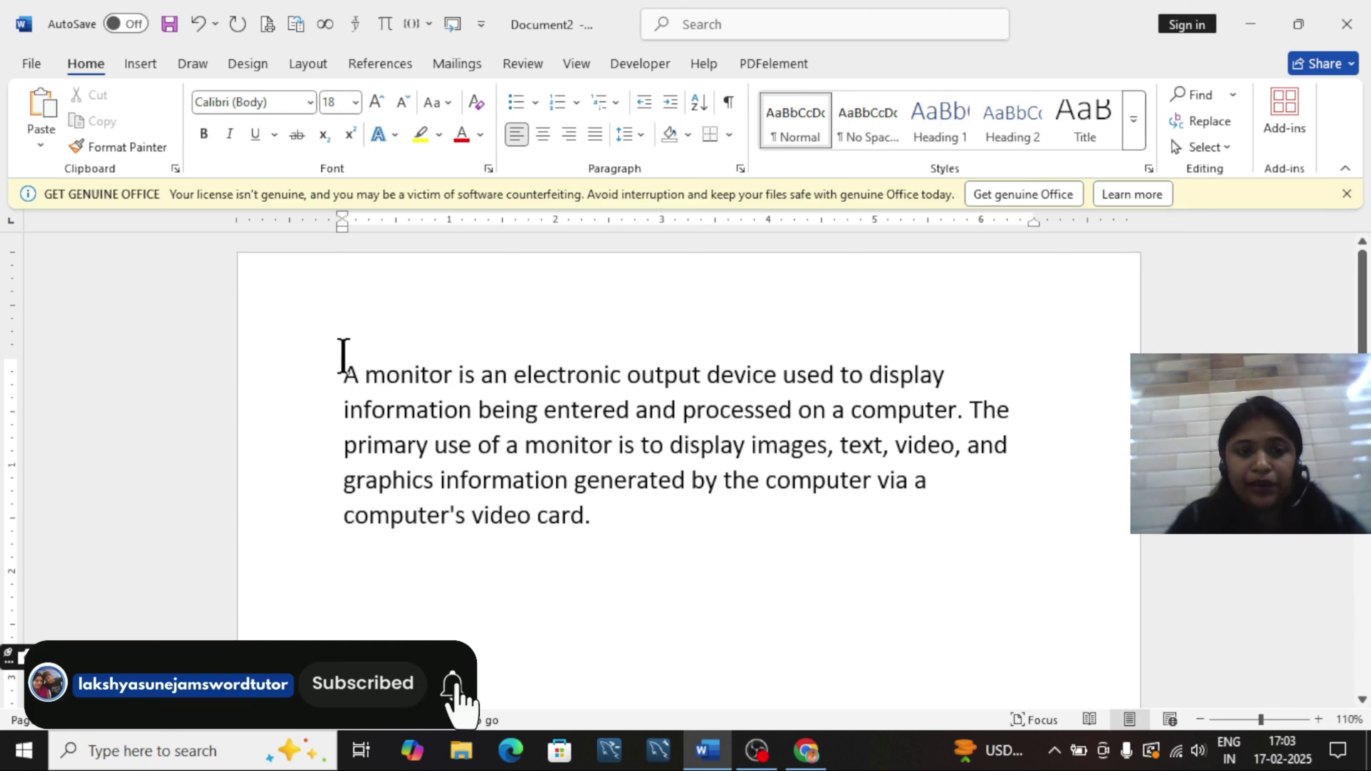
drag(343, 359, 616, 524)
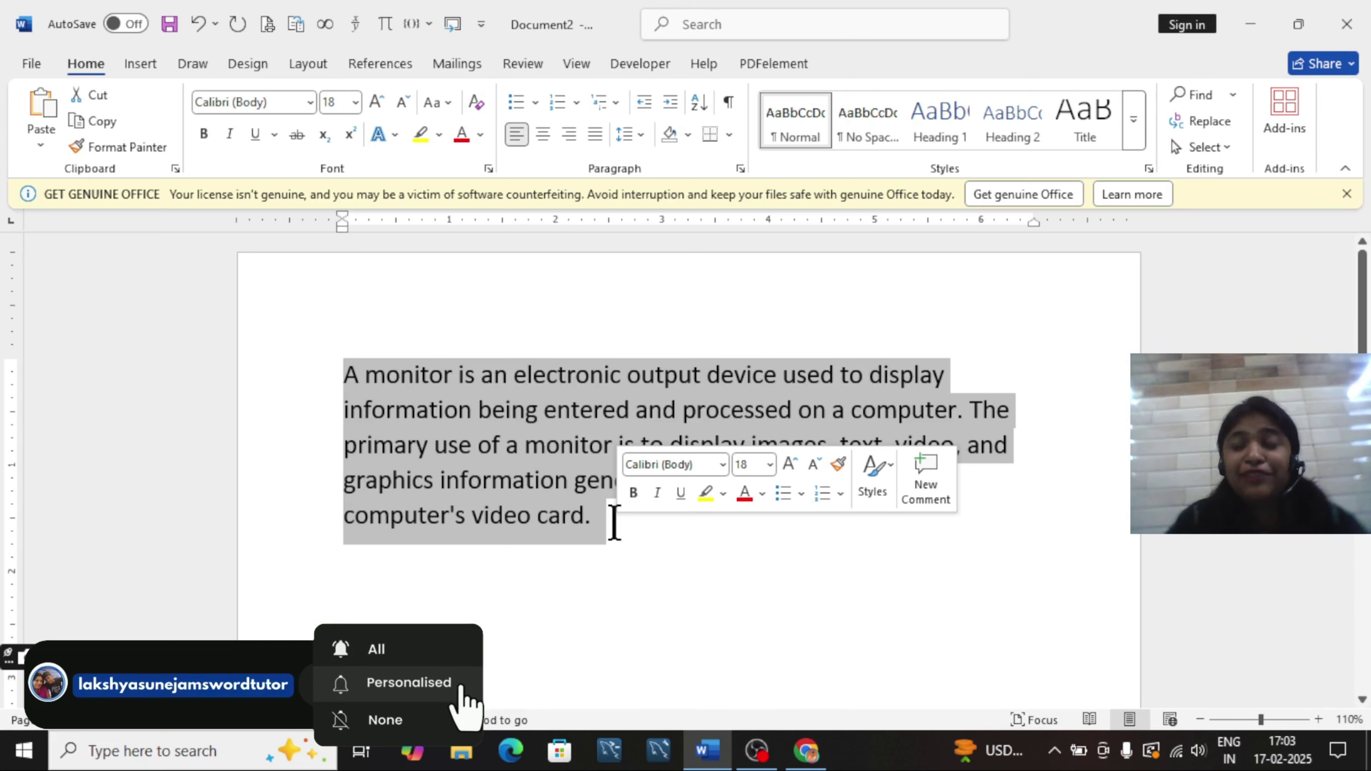
click(698, 576)
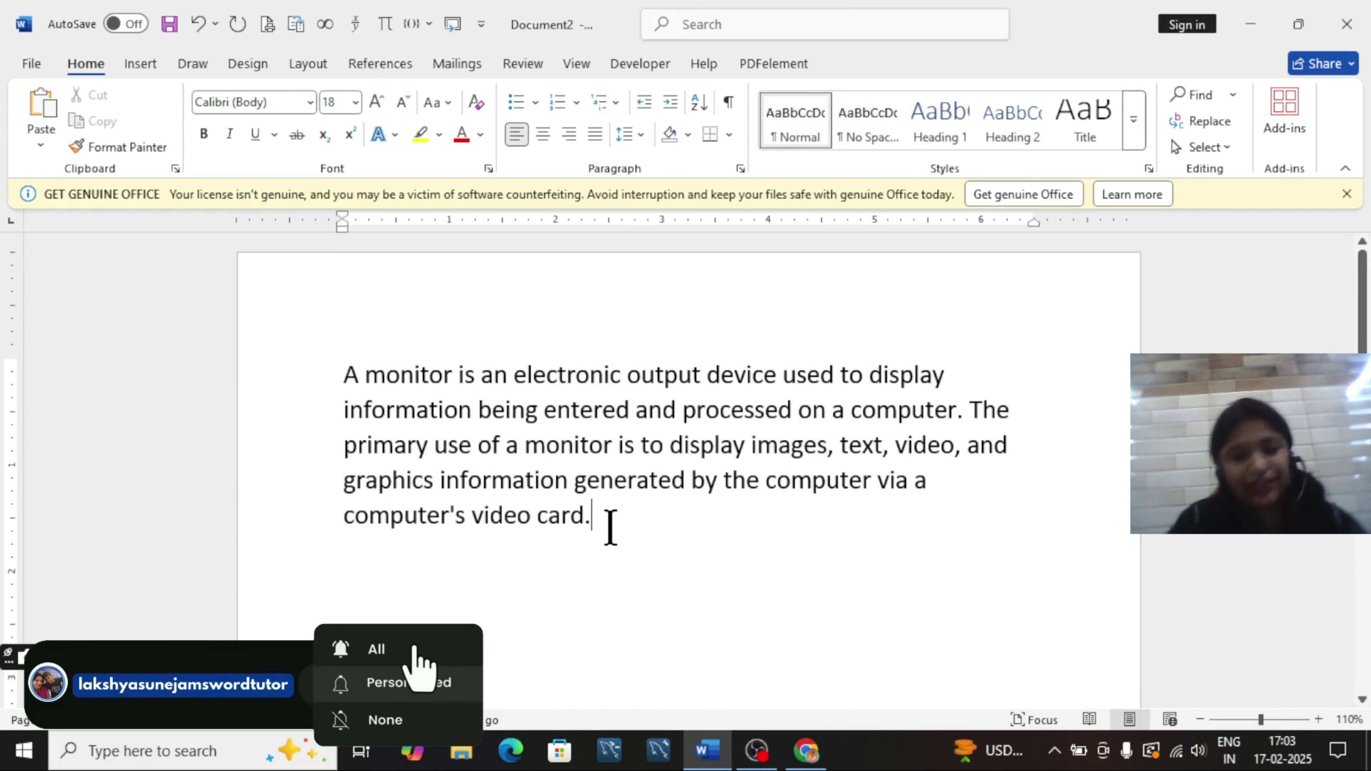
drag(547, 521, 343, 362)
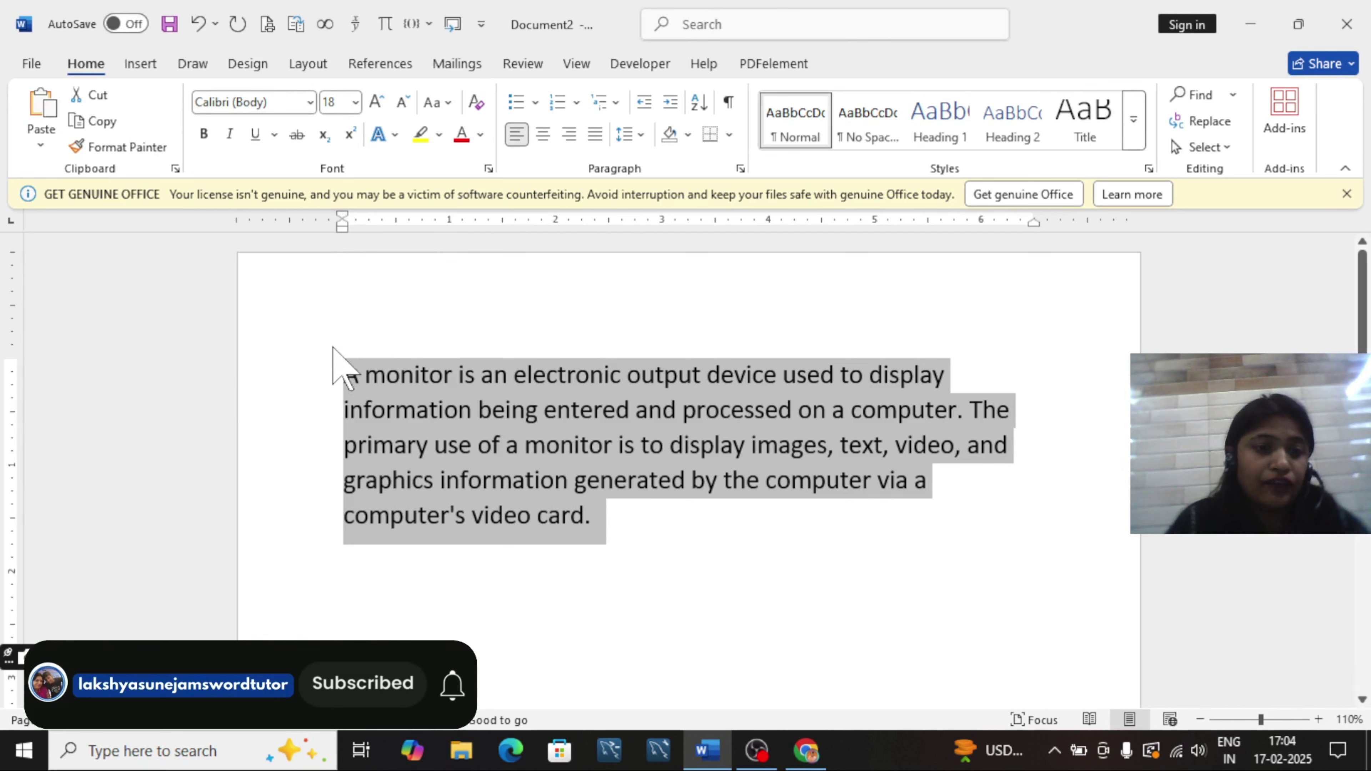
Step: Try indenting only the first line of the monitor paragraph with a tab
click(340, 380)
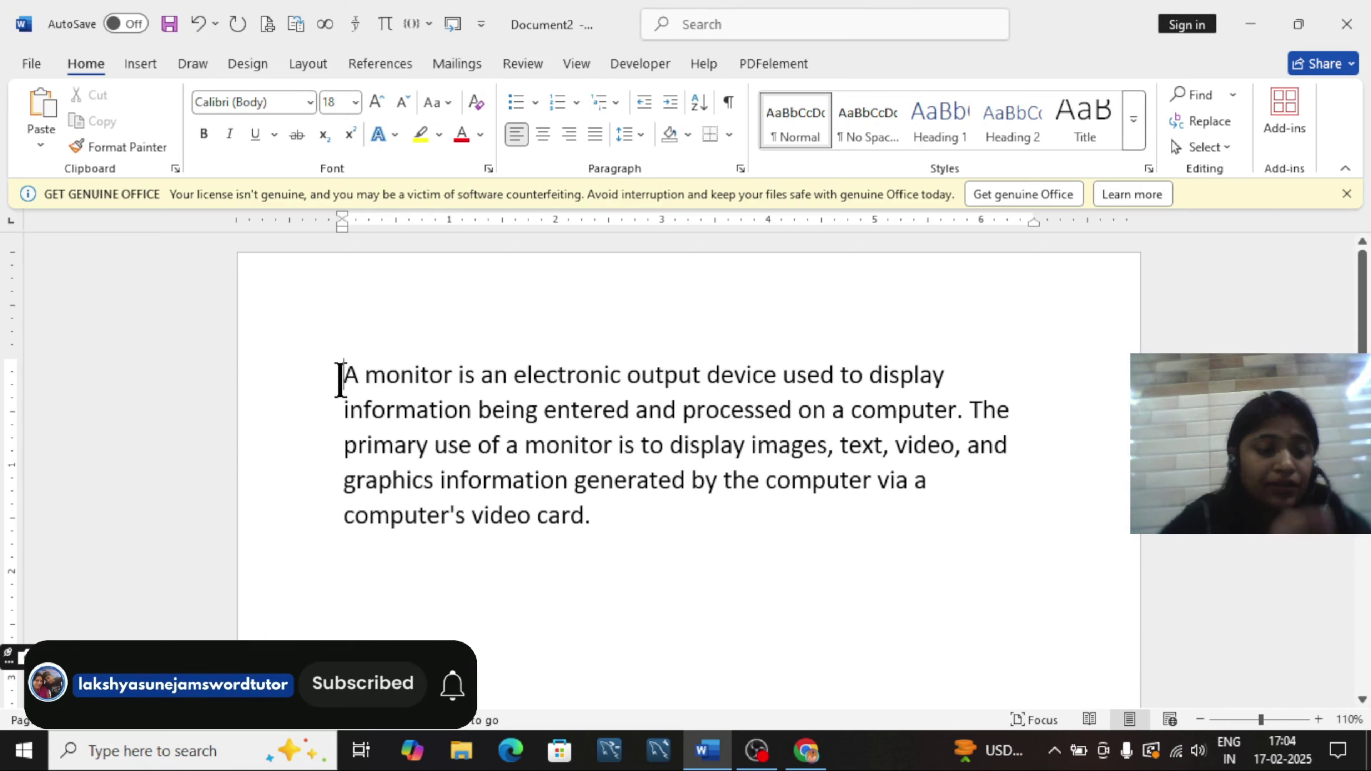
key(Tab)
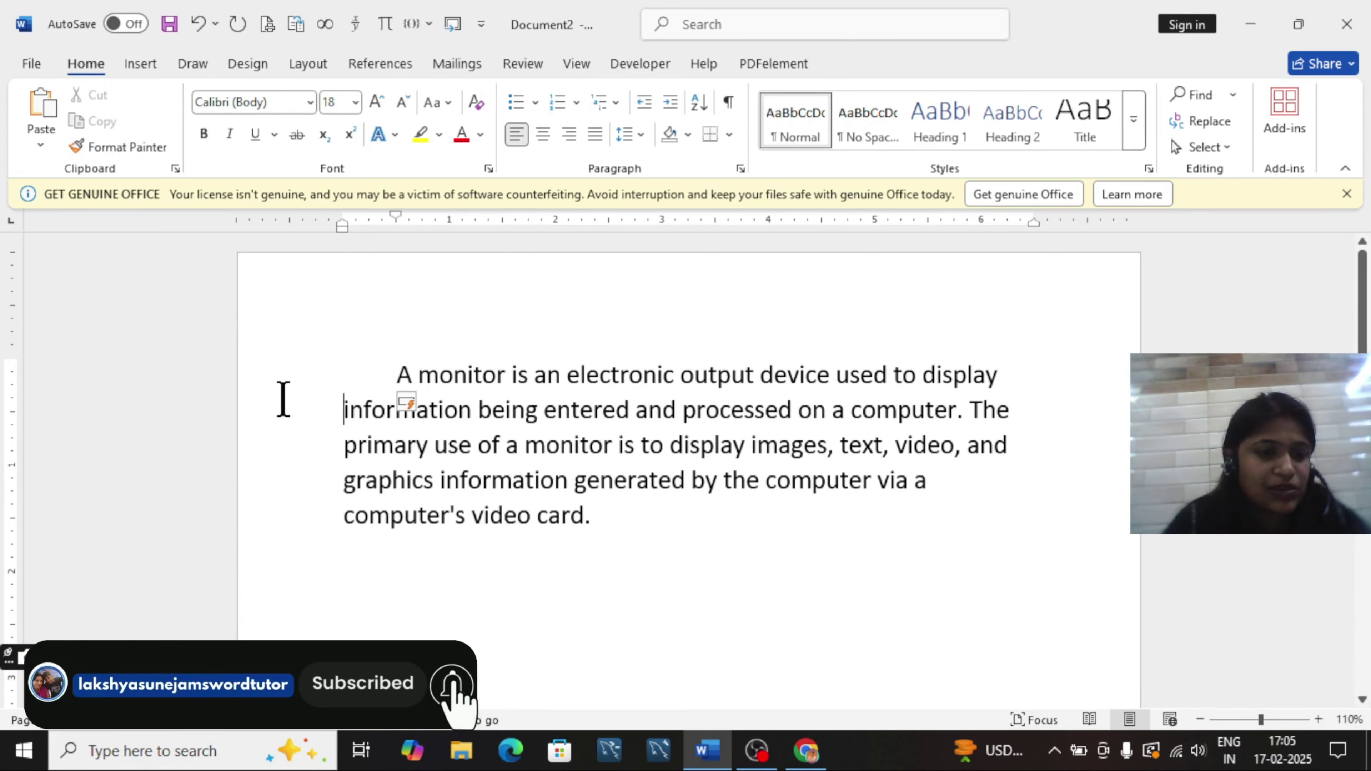
click(270, 373)
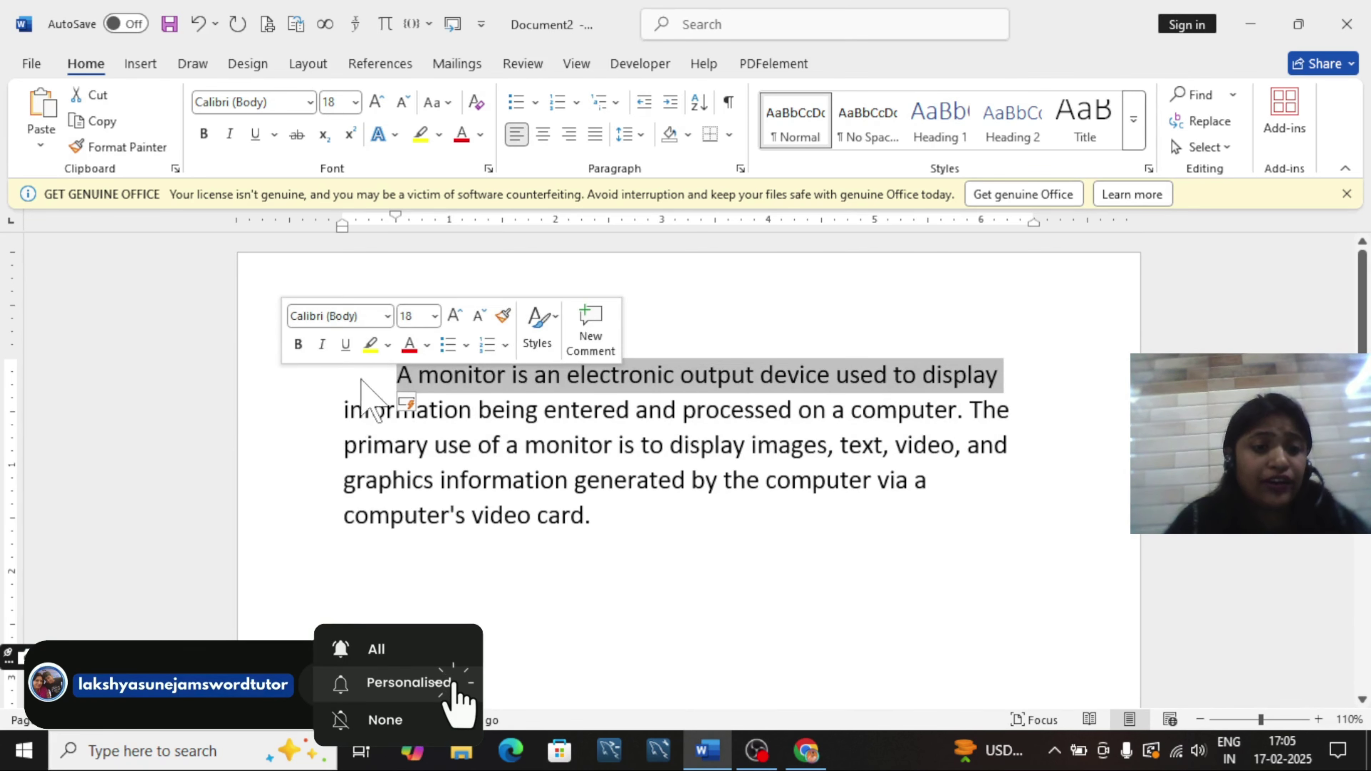
click(378, 378)
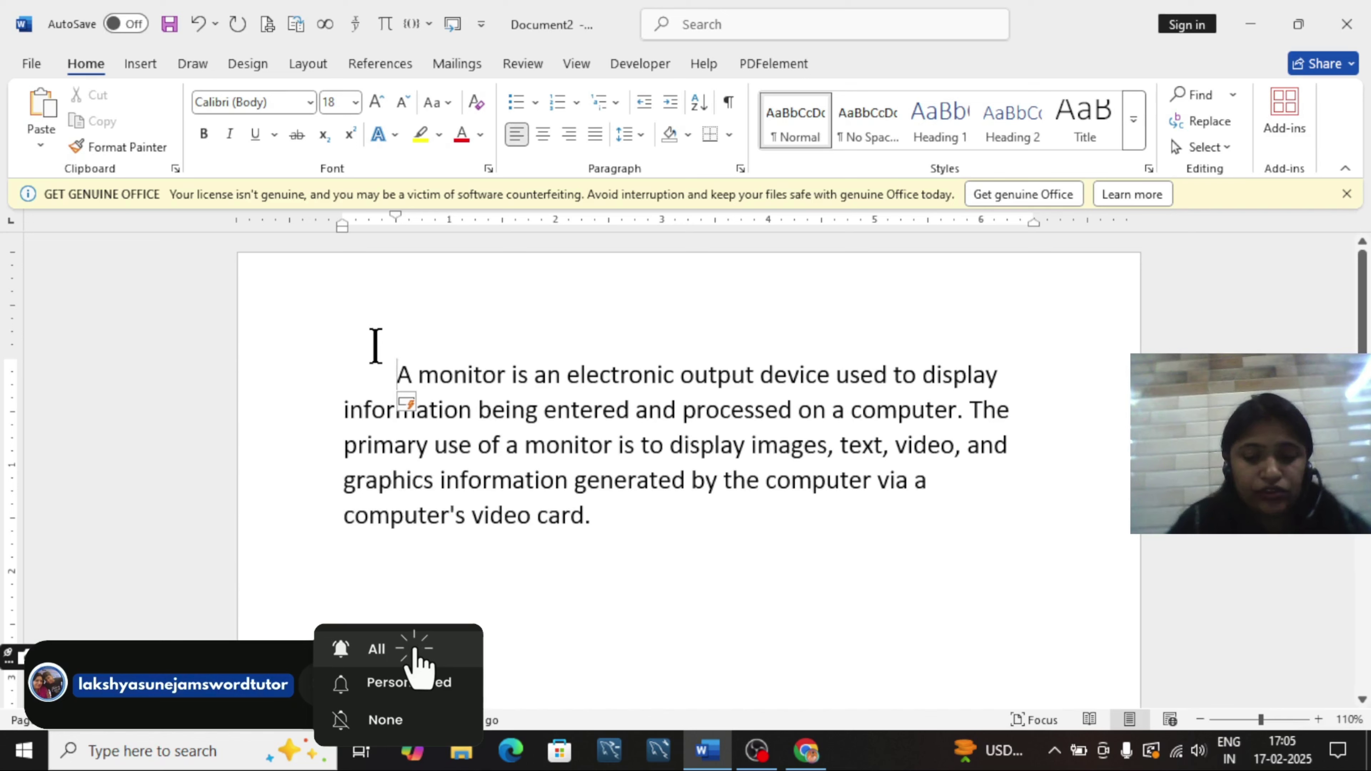
key(BackSpace)
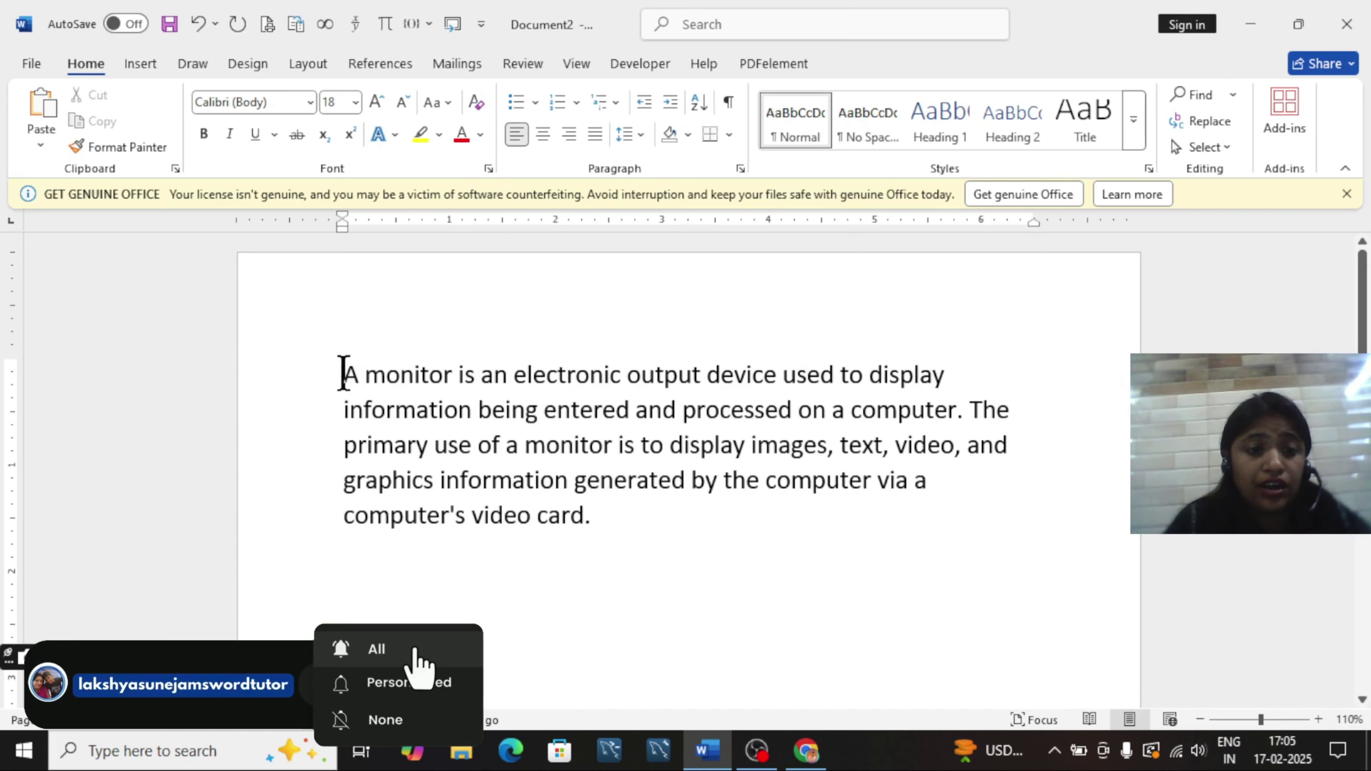
Step: Increase the left indent of the whole monitor paragraph in half-inch increments to 3.5 inches
drag(342, 374, 634, 542)
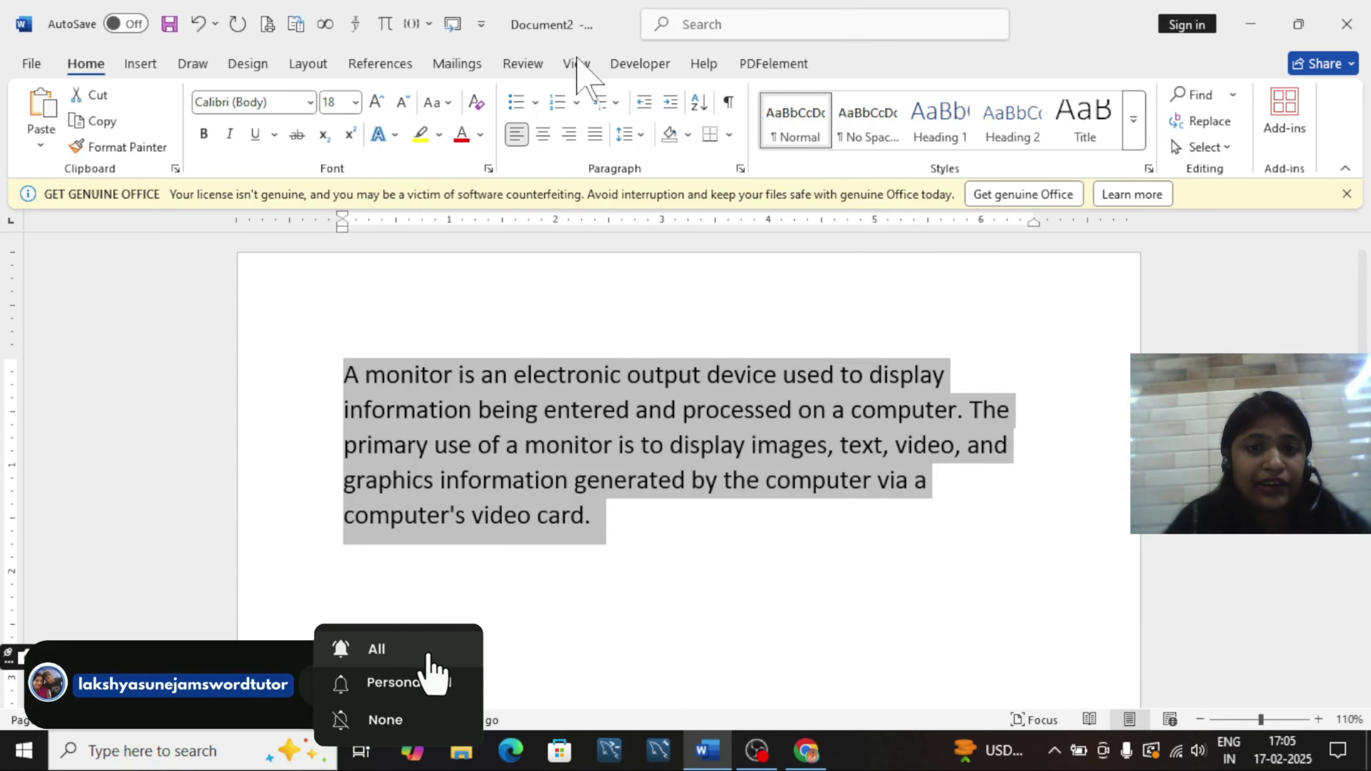
click(645, 105)
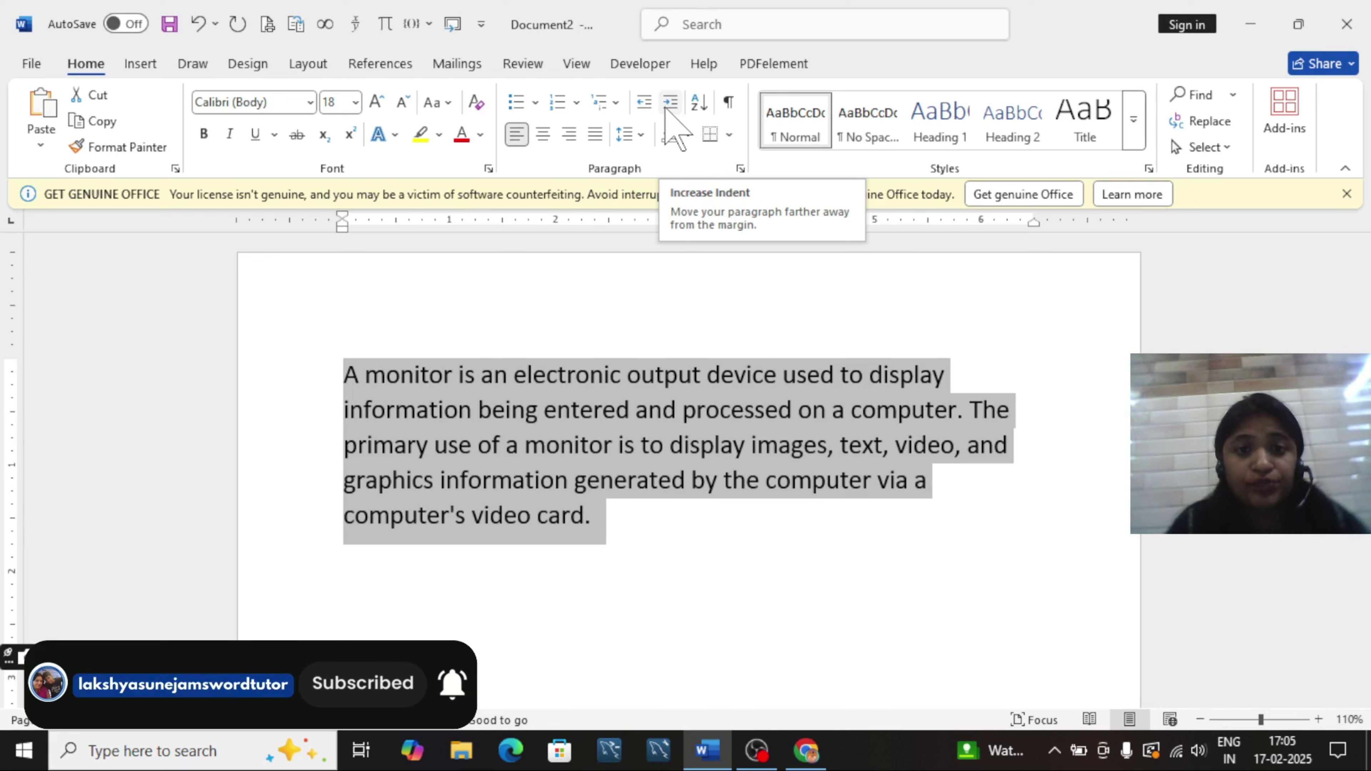
click(669, 103)
click(669, 102)
click(670, 103)
click(670, 102)
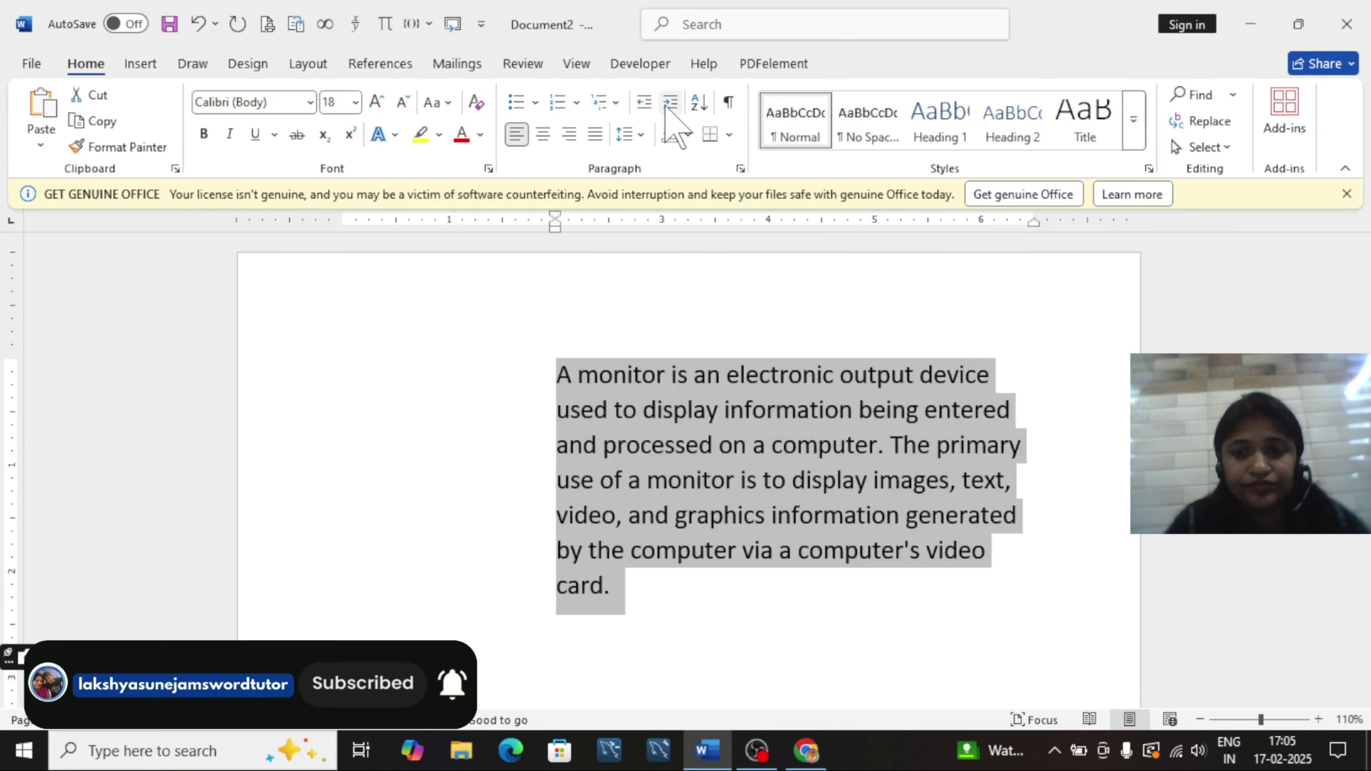
click(669, 103)
click(670, 103)
click(669, 102)
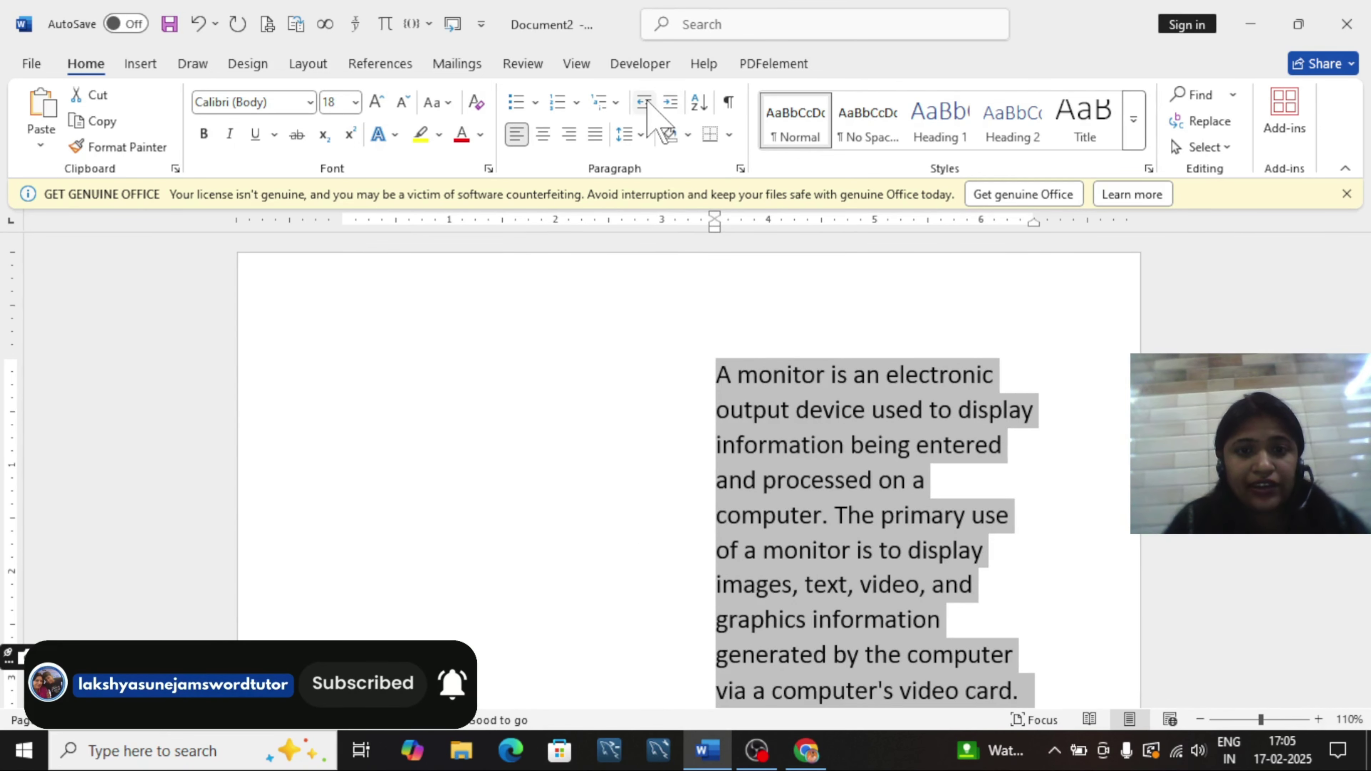
Step: Decrease the monitor paragraph's indent back to the left margin and deselect the text
click(647, 103)
click(648, 102)
click(647, 102)
click(647, 102)
click(648, 102)
click(647, 103)
click(647, 102)
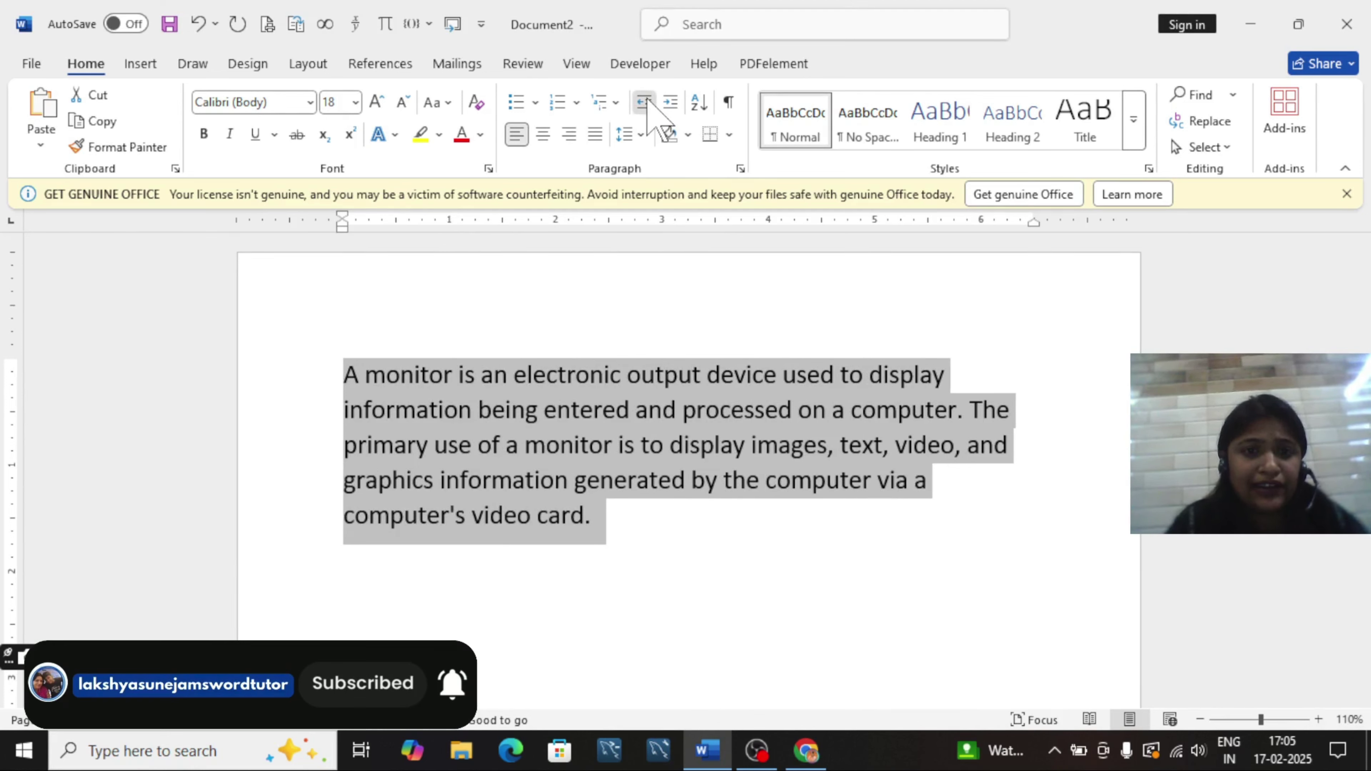
click(676, 577)
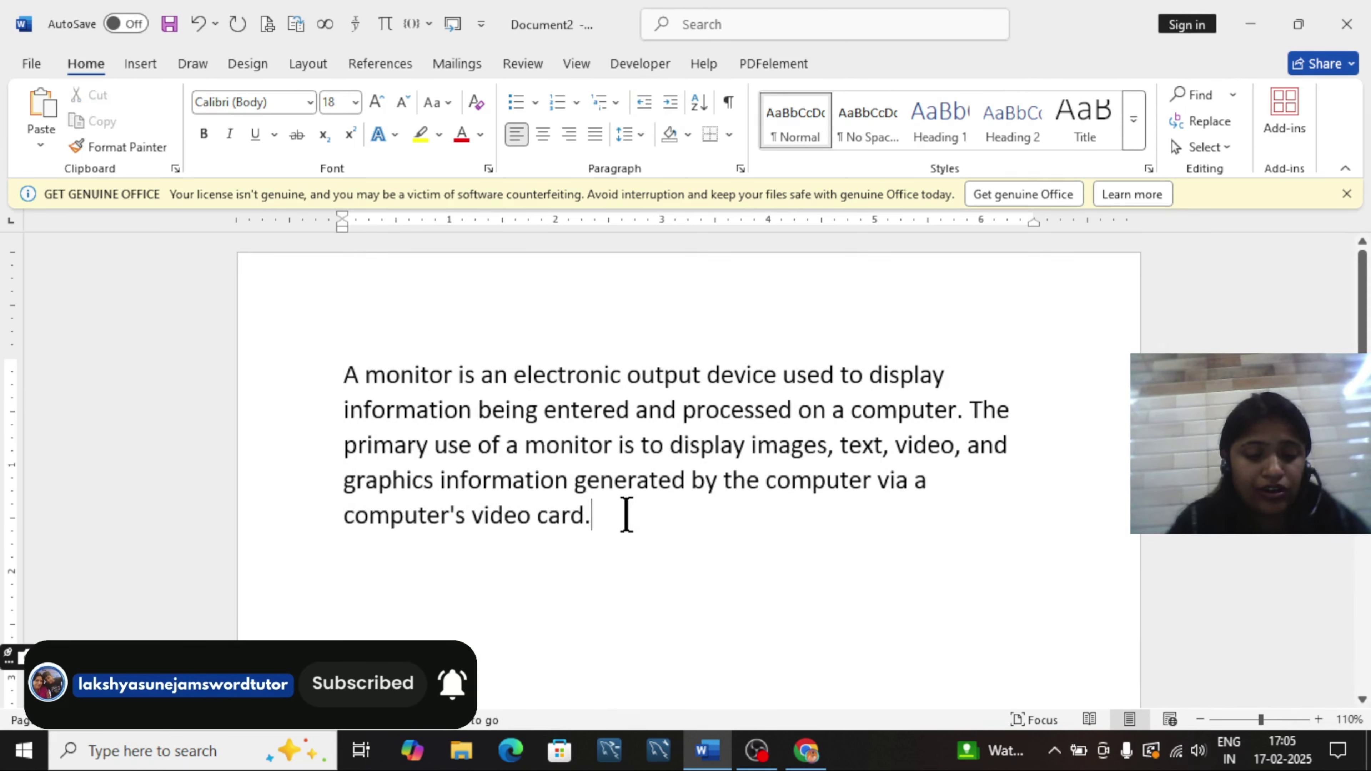
Step: Increase the left indent of the whole monitor paragraph by nine increments to 4.5 inches
drag(536, 514, 342, 352)
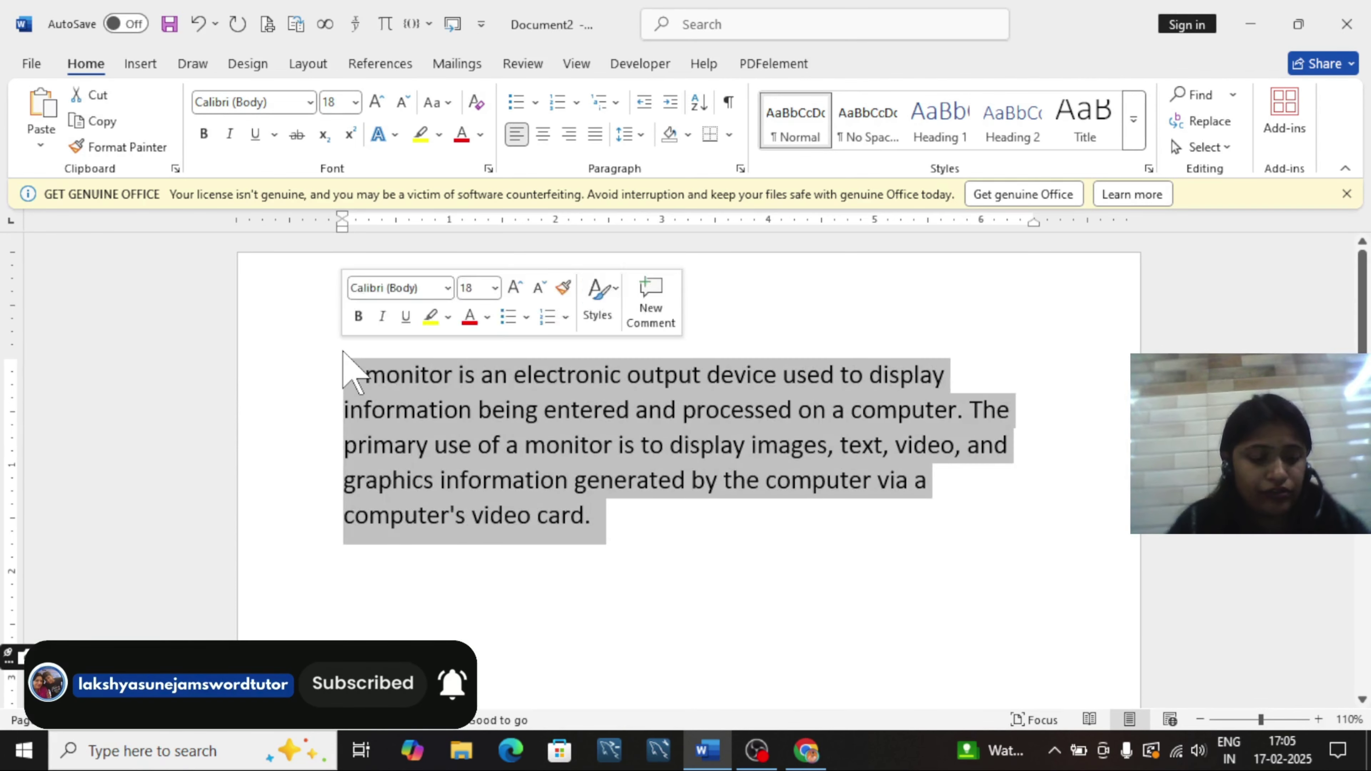
key(ctrl+m)
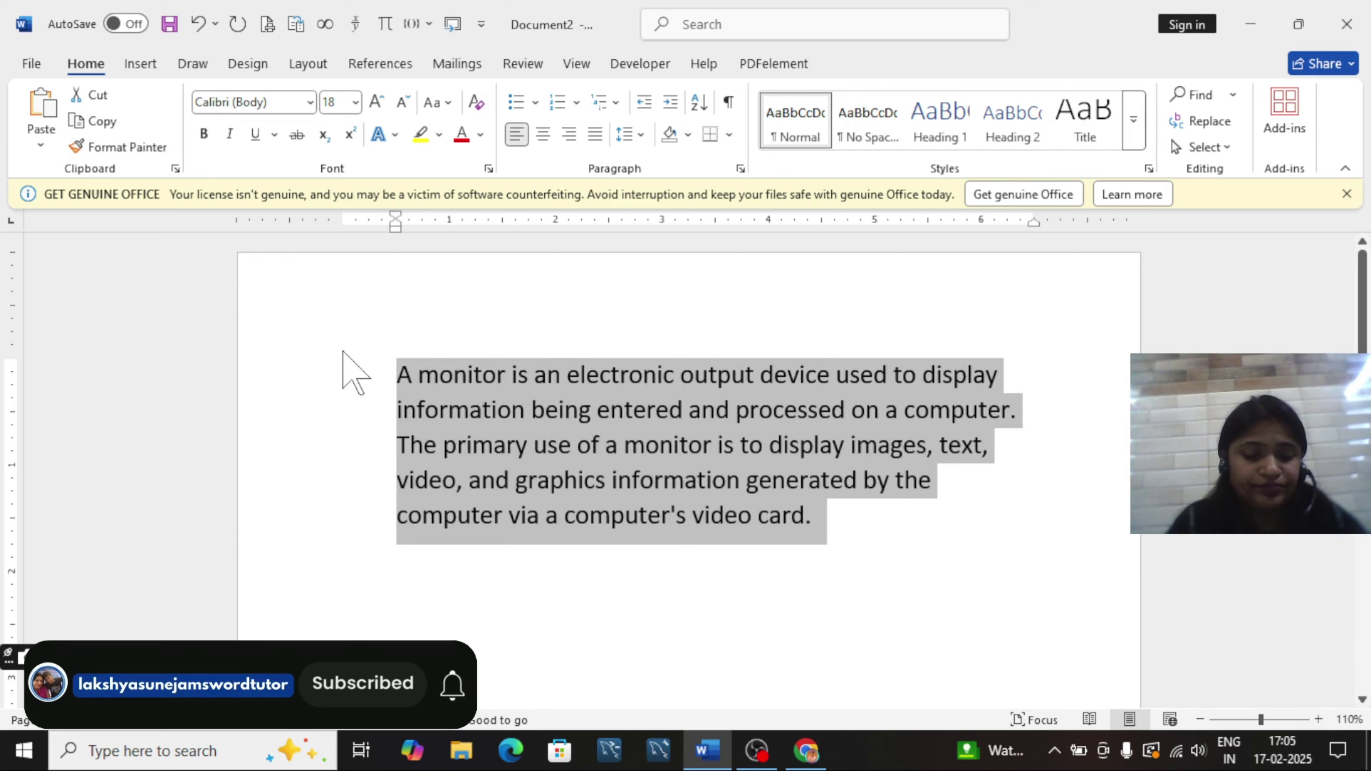
key(ctrl+m)
key(ctrl+m)
key(ctrl+m)
key(ctrl+m)
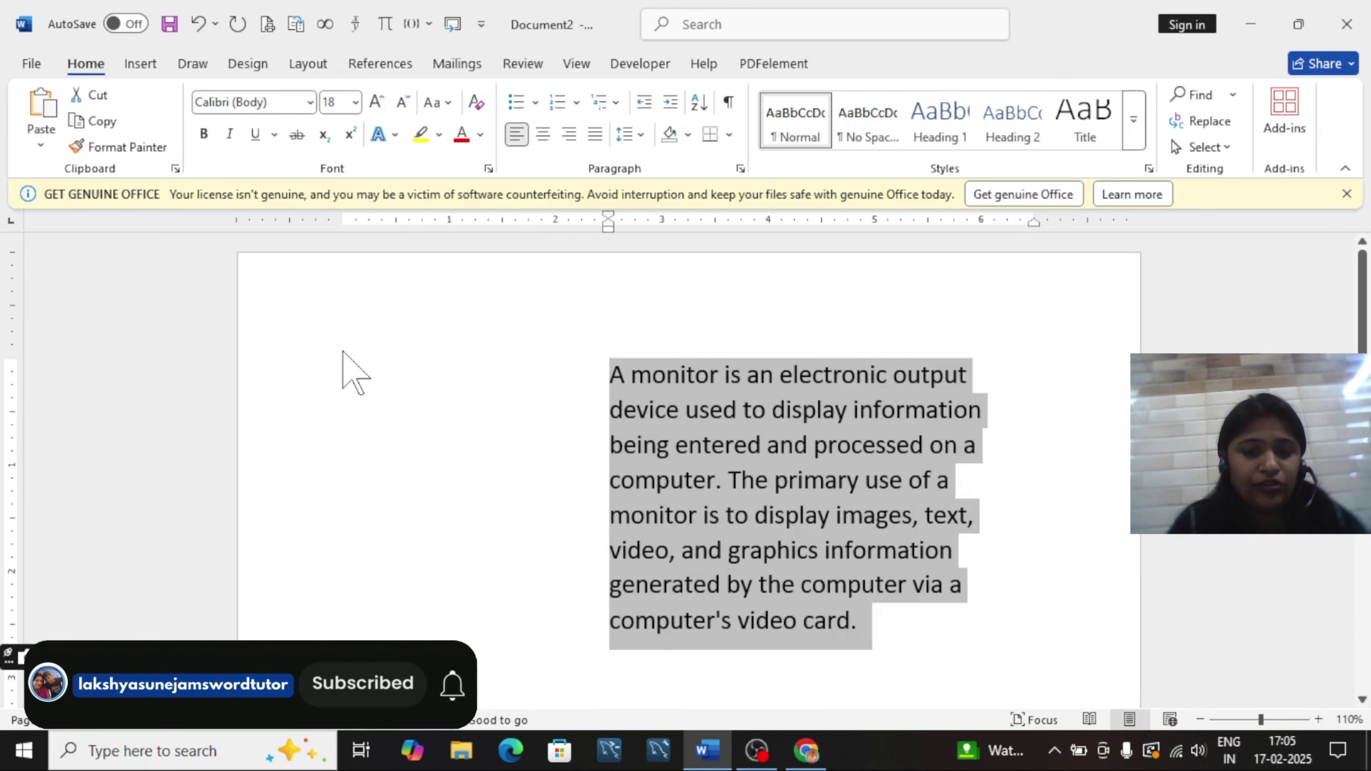
key(ctrl+m)
key(ctrl+m)
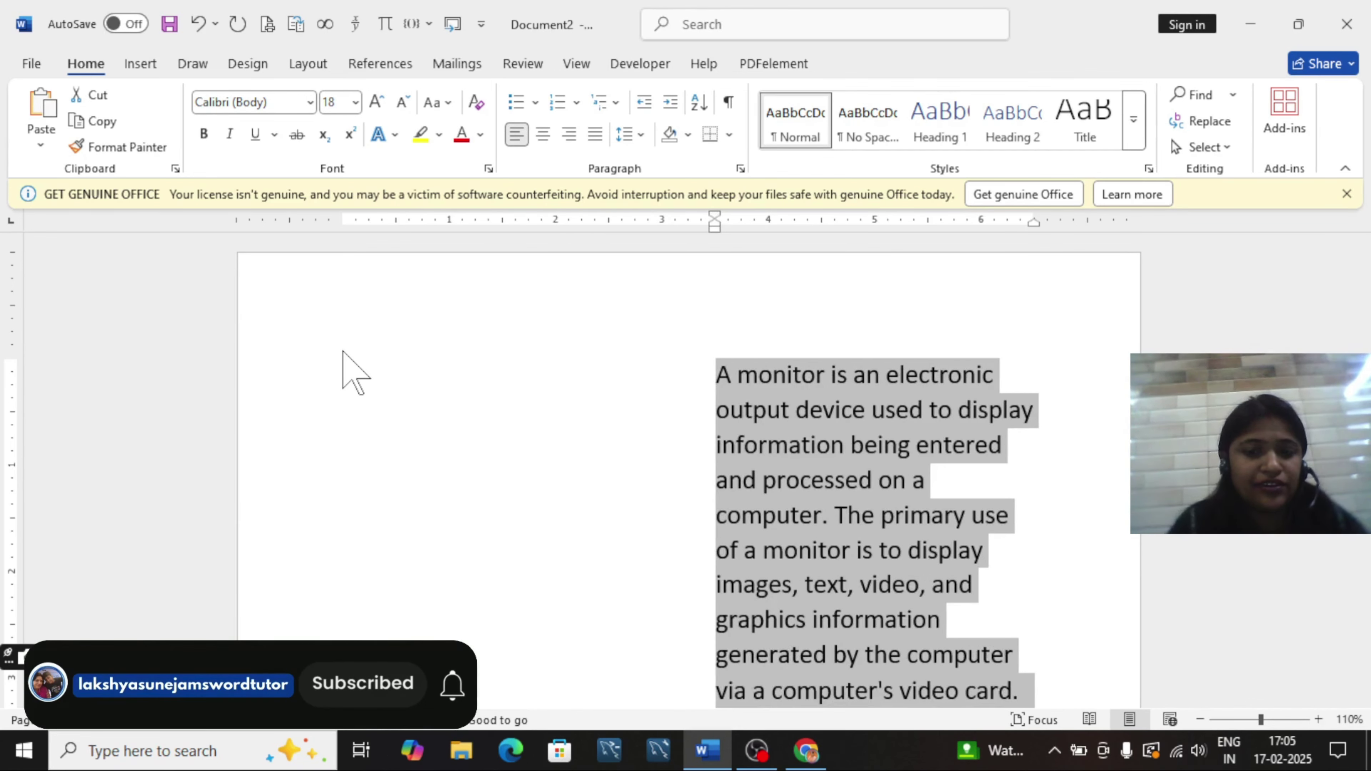
key(ctrl+m)
key(ctrl+m)
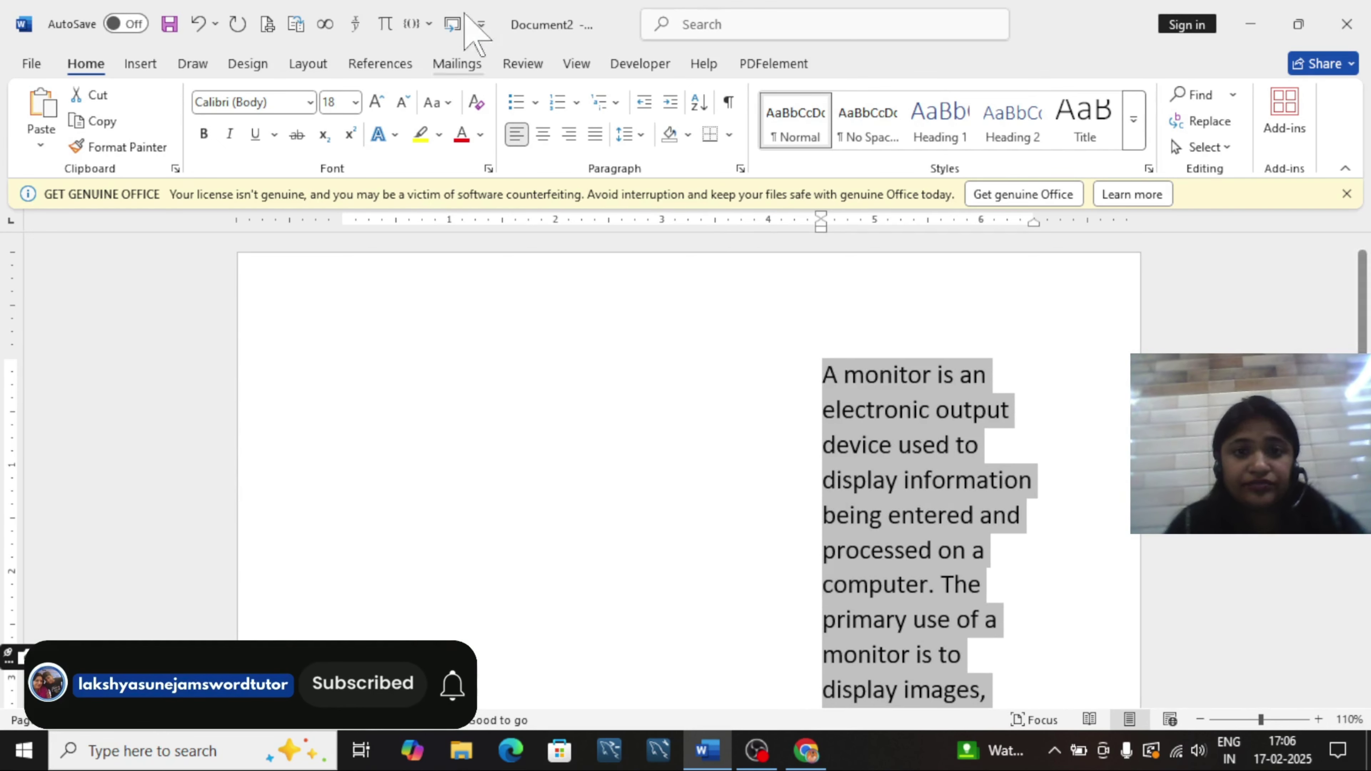
Step: Undo the last three indent increases on the monitor paragraph and deselect the text
key(ctrl+z)
key(ctrl+z)
key(ctrl+z)
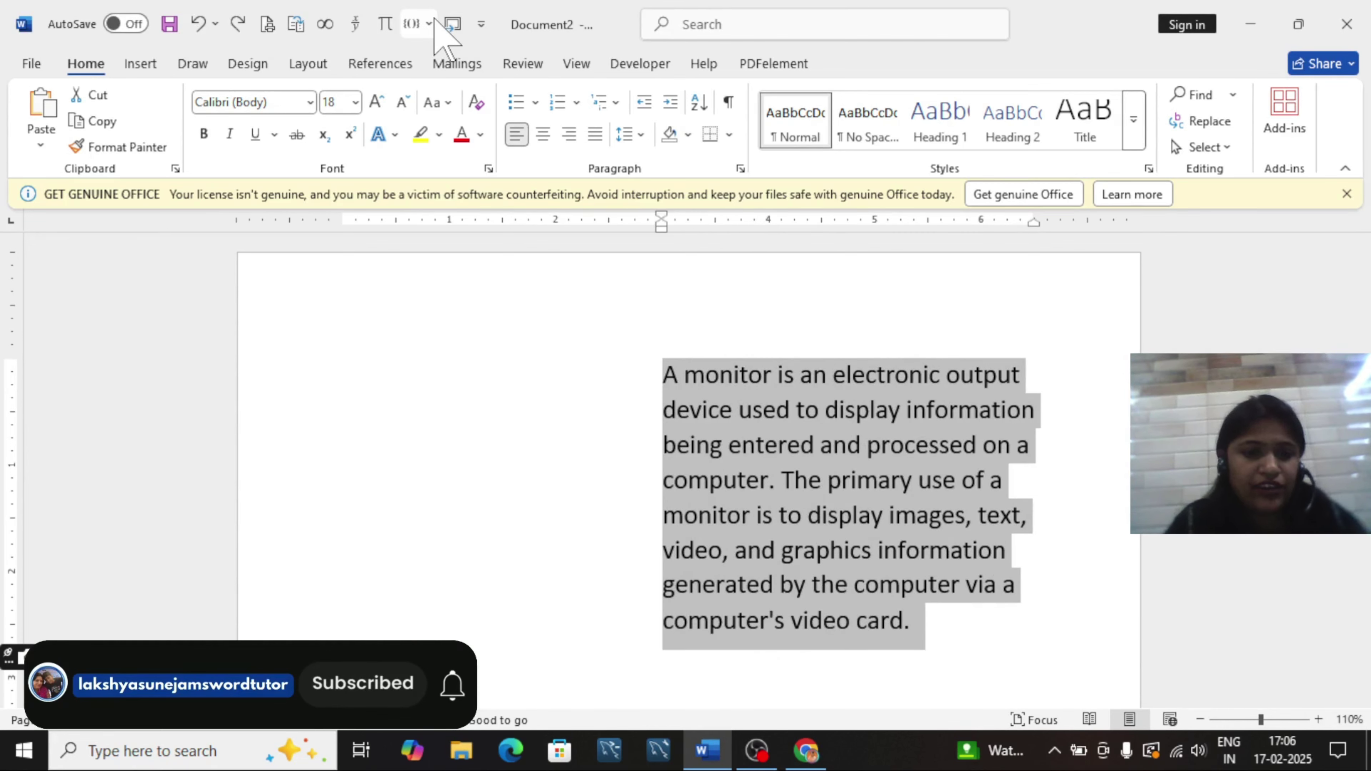
click(378, 292)
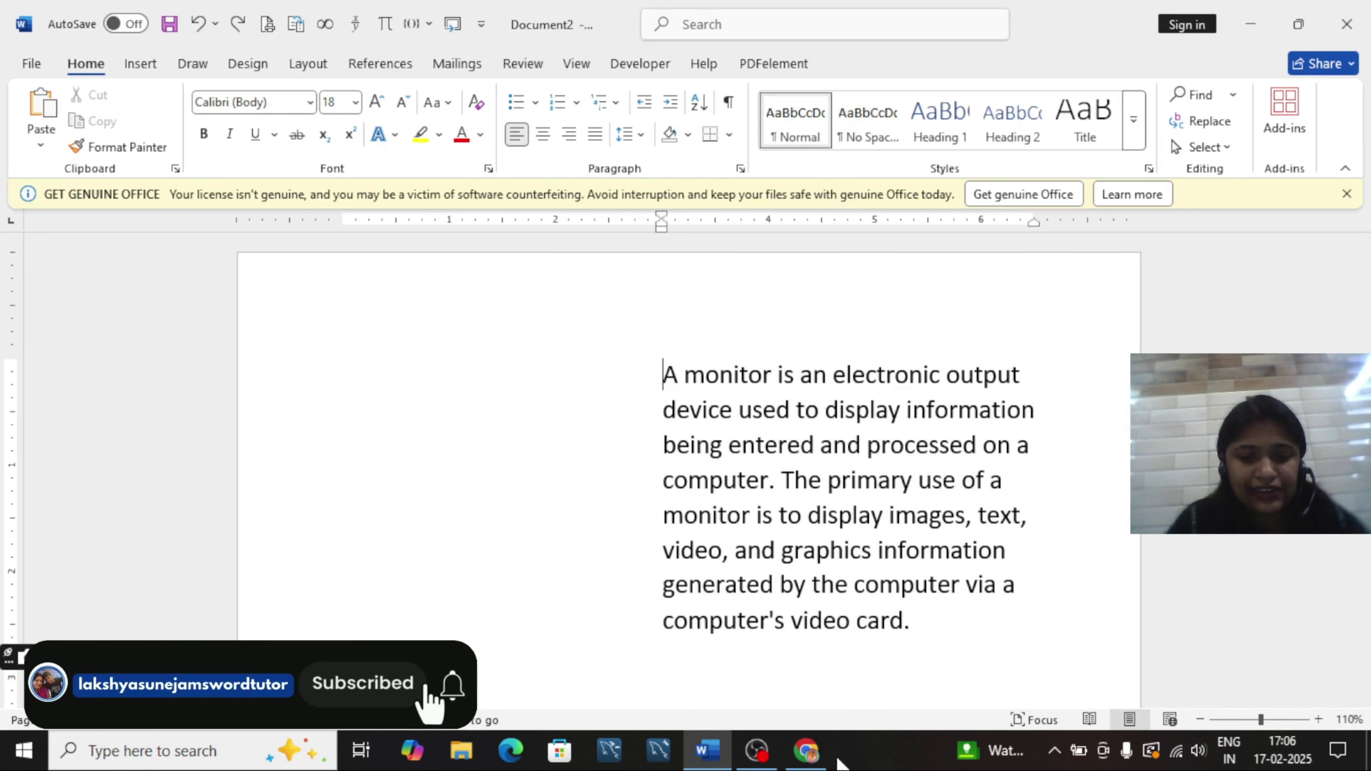
Step: Switch to Chrome, show image results for "monitor in computer" and copy the Tradeindia "Life Span Computer Monitor" image
click(808, 751)
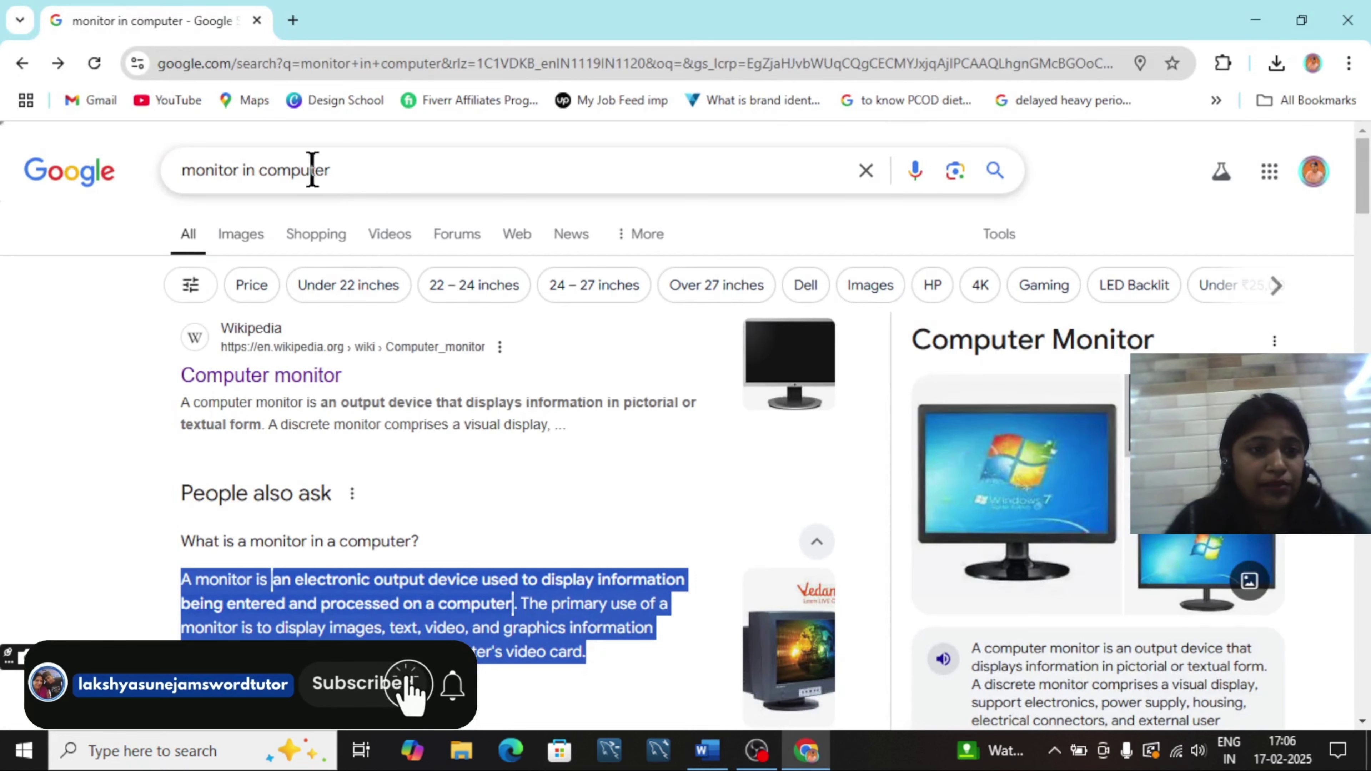
click(246, 238)
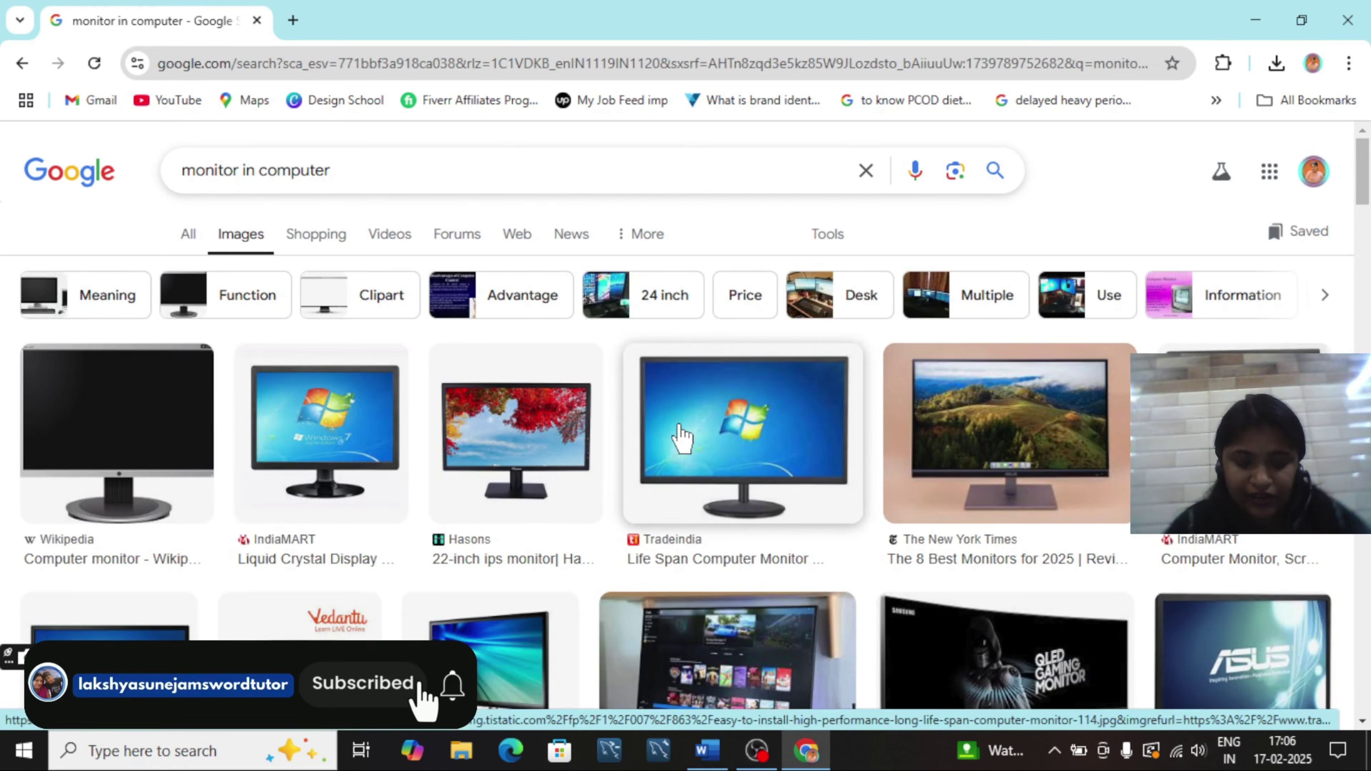
right_click(681, 438)
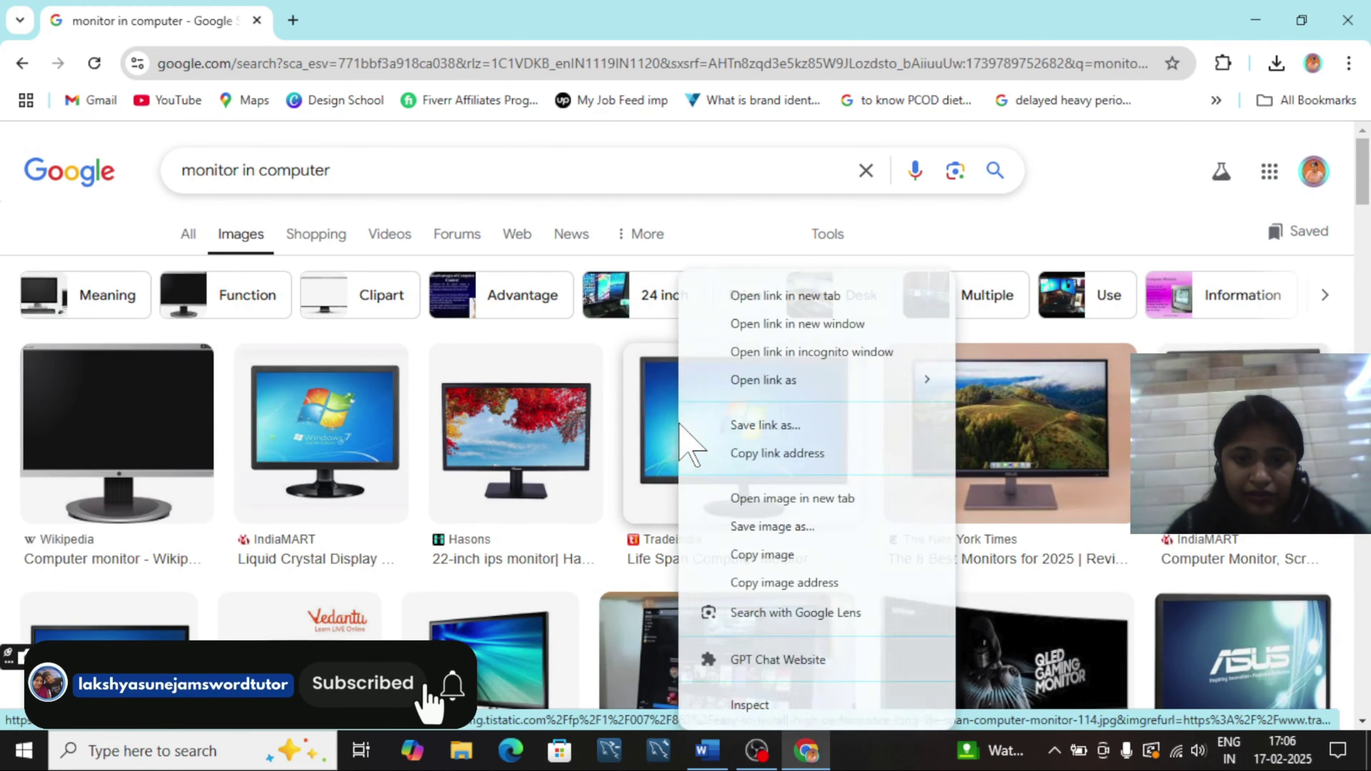
click(763, 554)
mouse_move(778, 756)
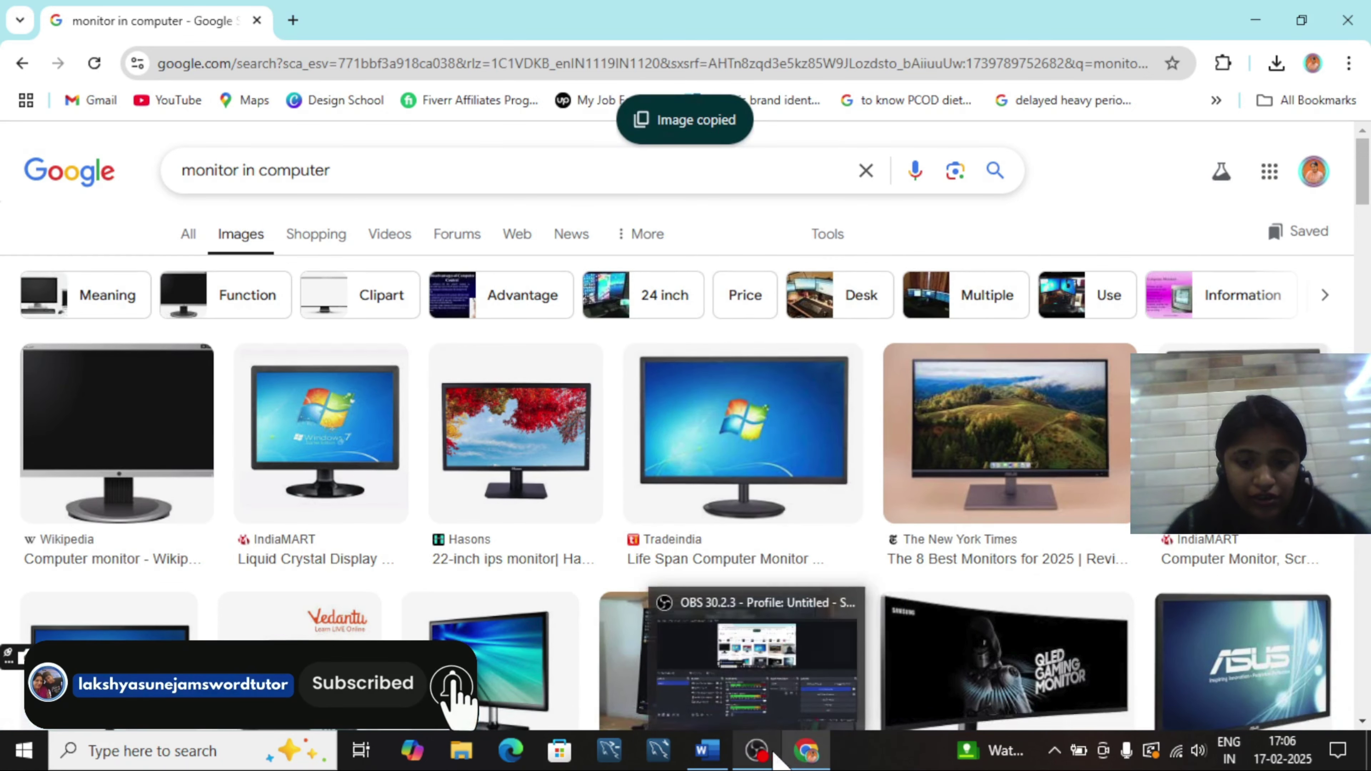
Step: Return to the Word document and paste the copied image at the start of the paragraph's second line
click(707, 751)
click(490, 402)
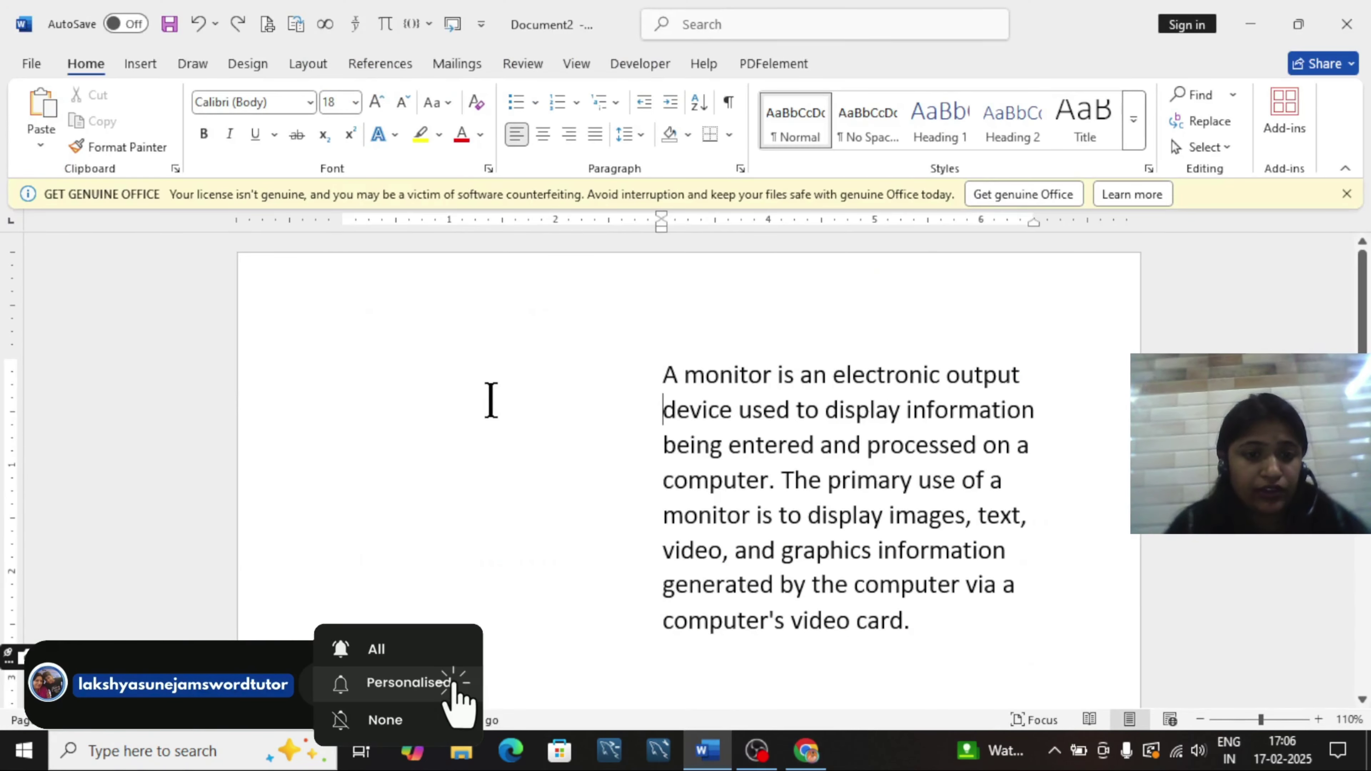
key(ctrl+v)
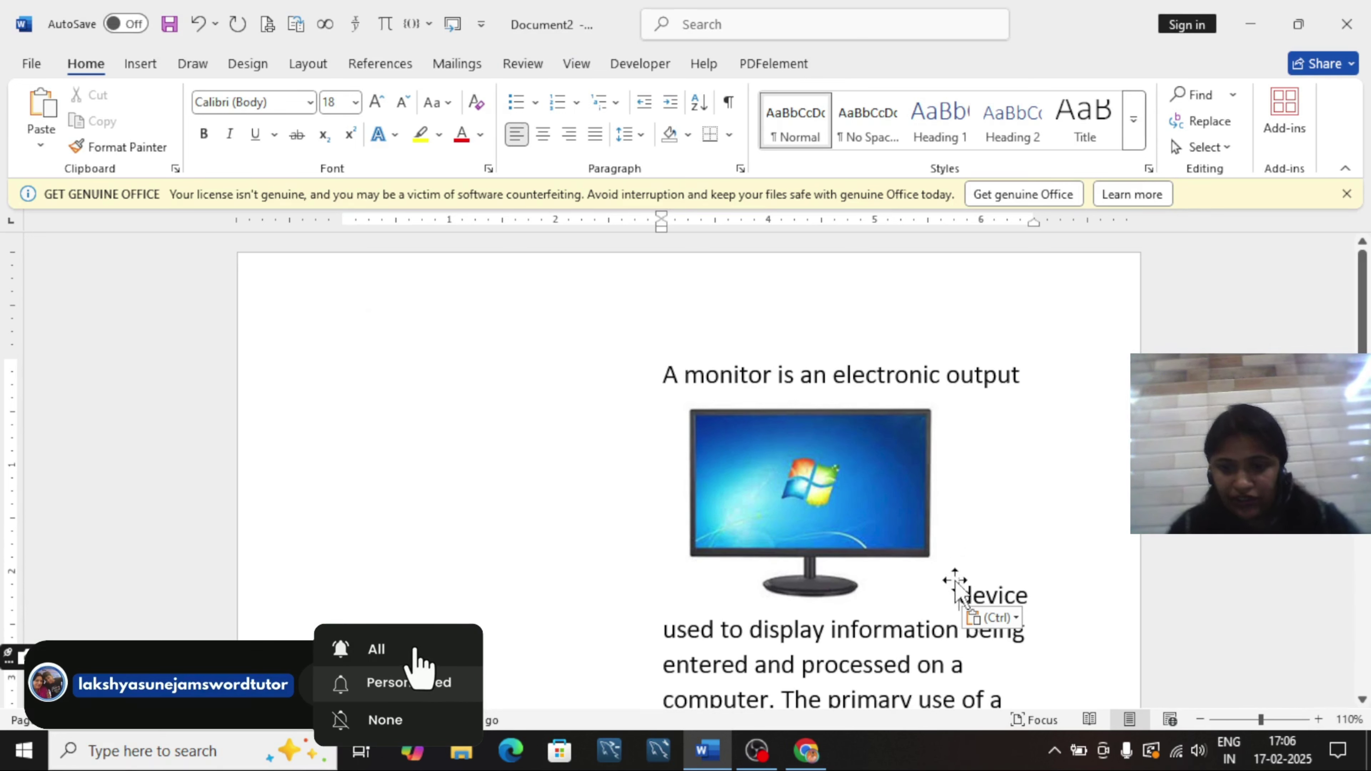
click(907, 494)
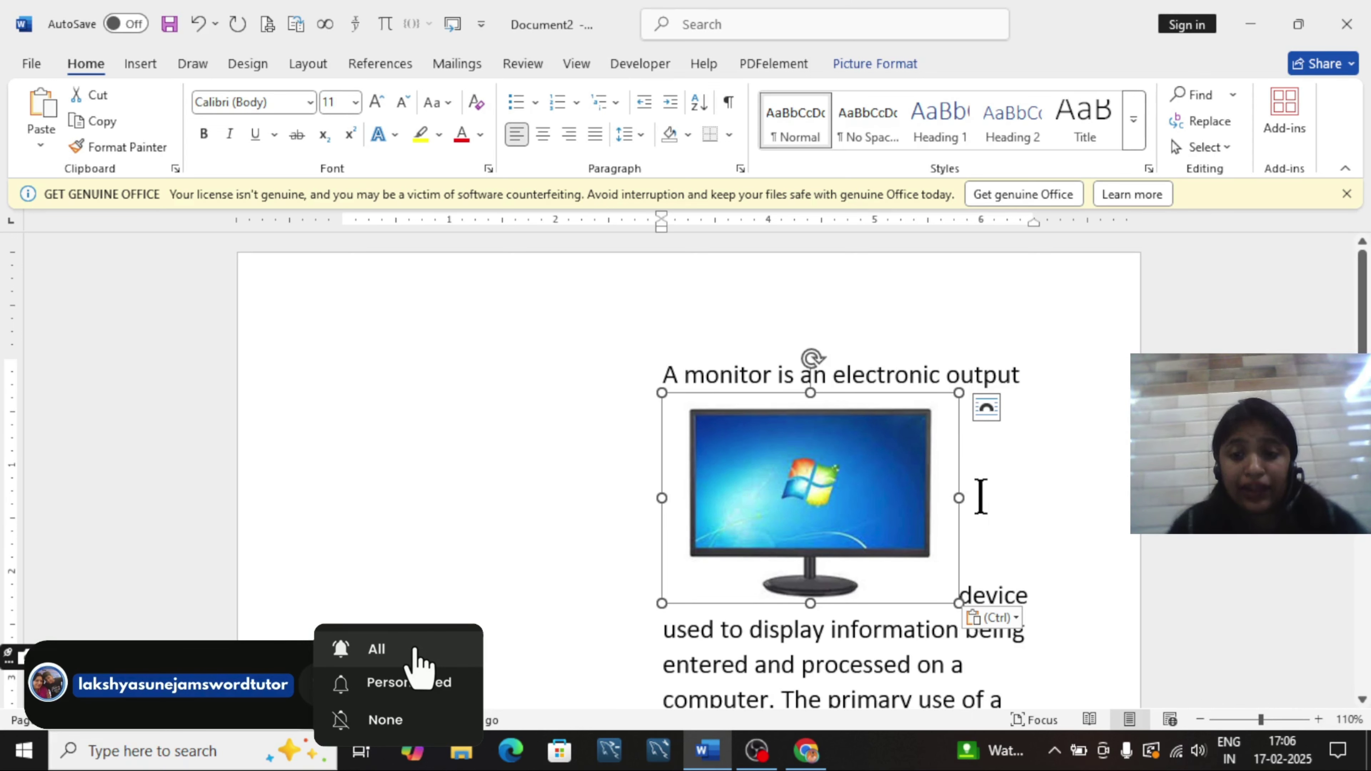
click(988, 413)
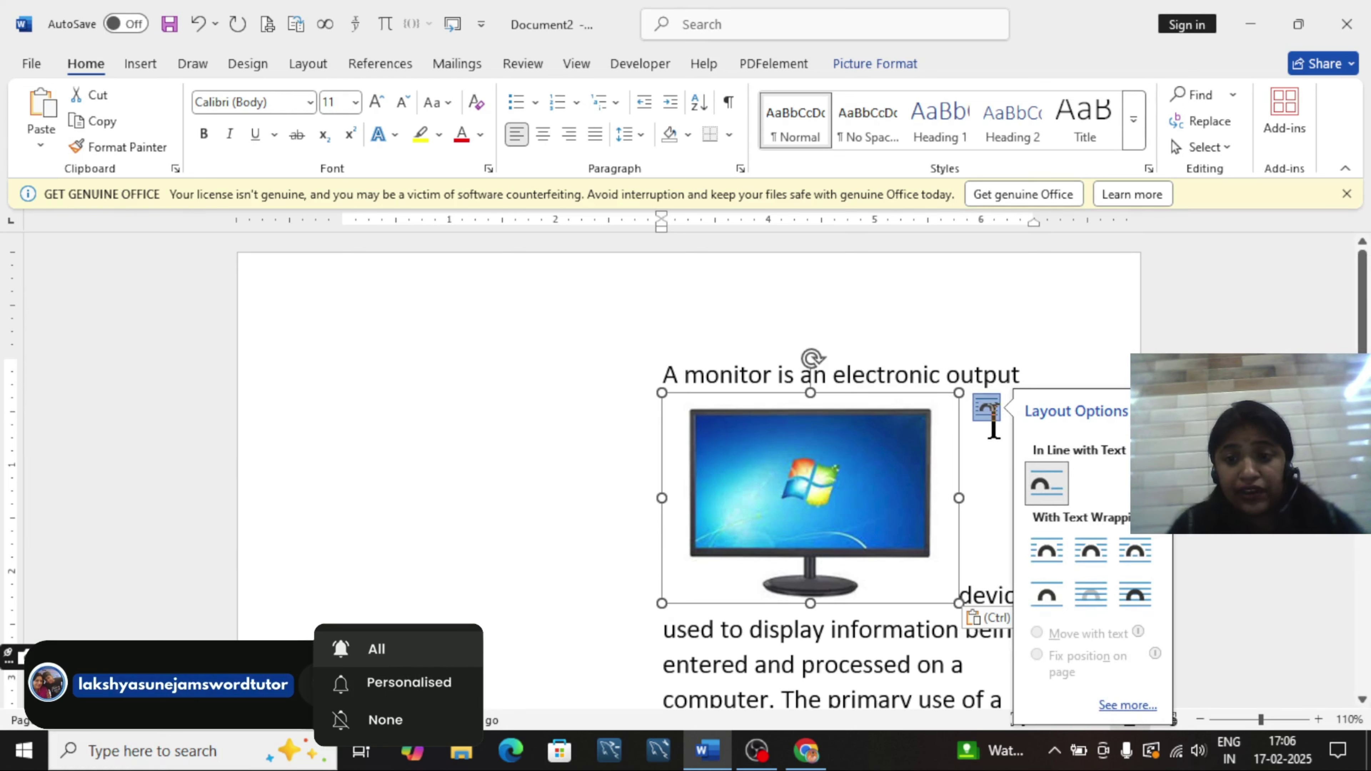
key(Escape)
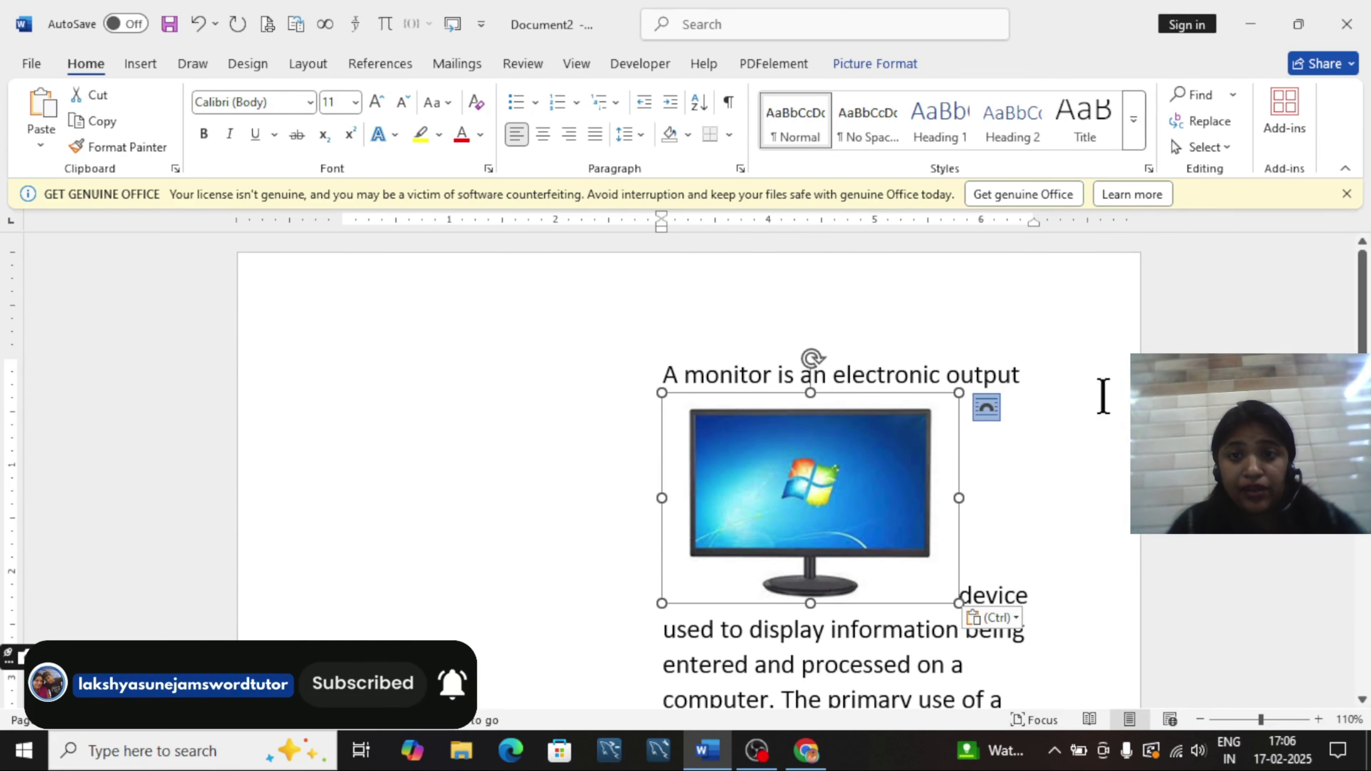
click(909, 62)
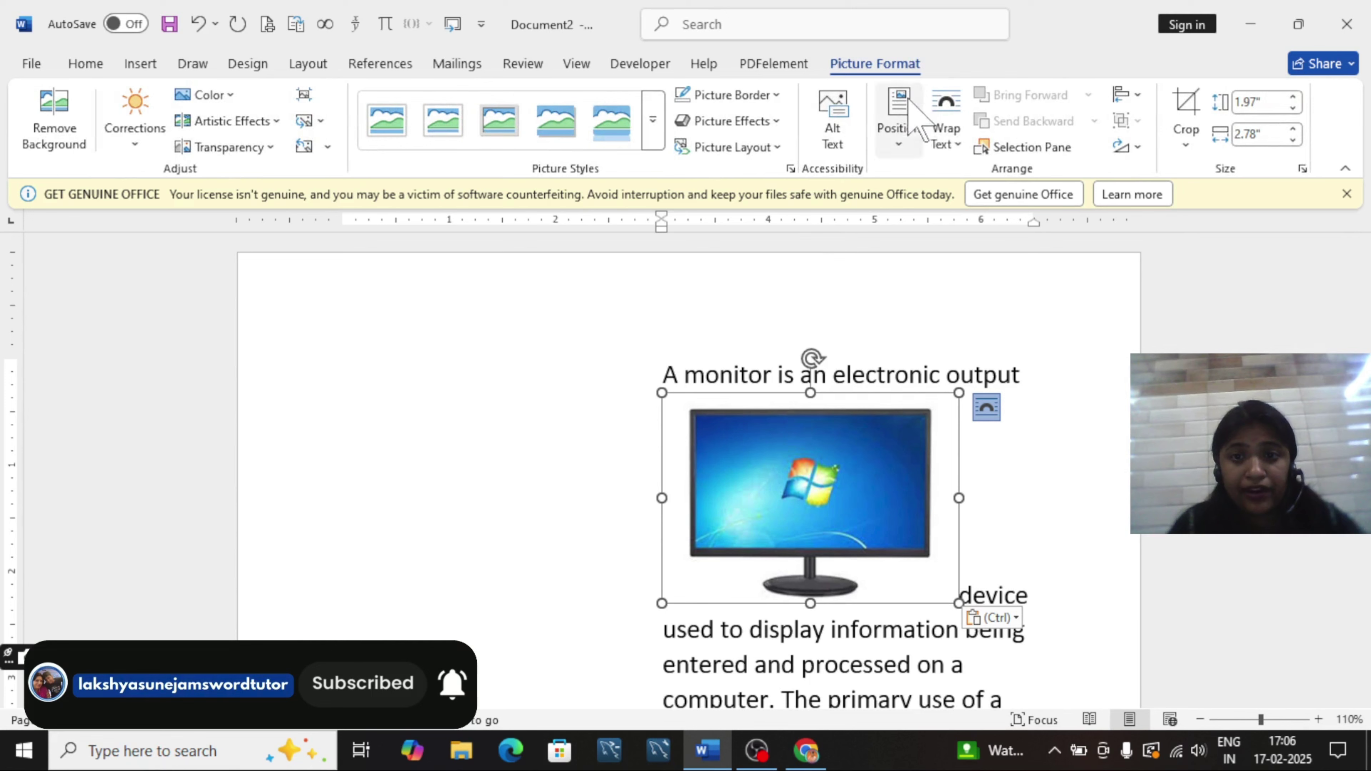
click(954, 158)
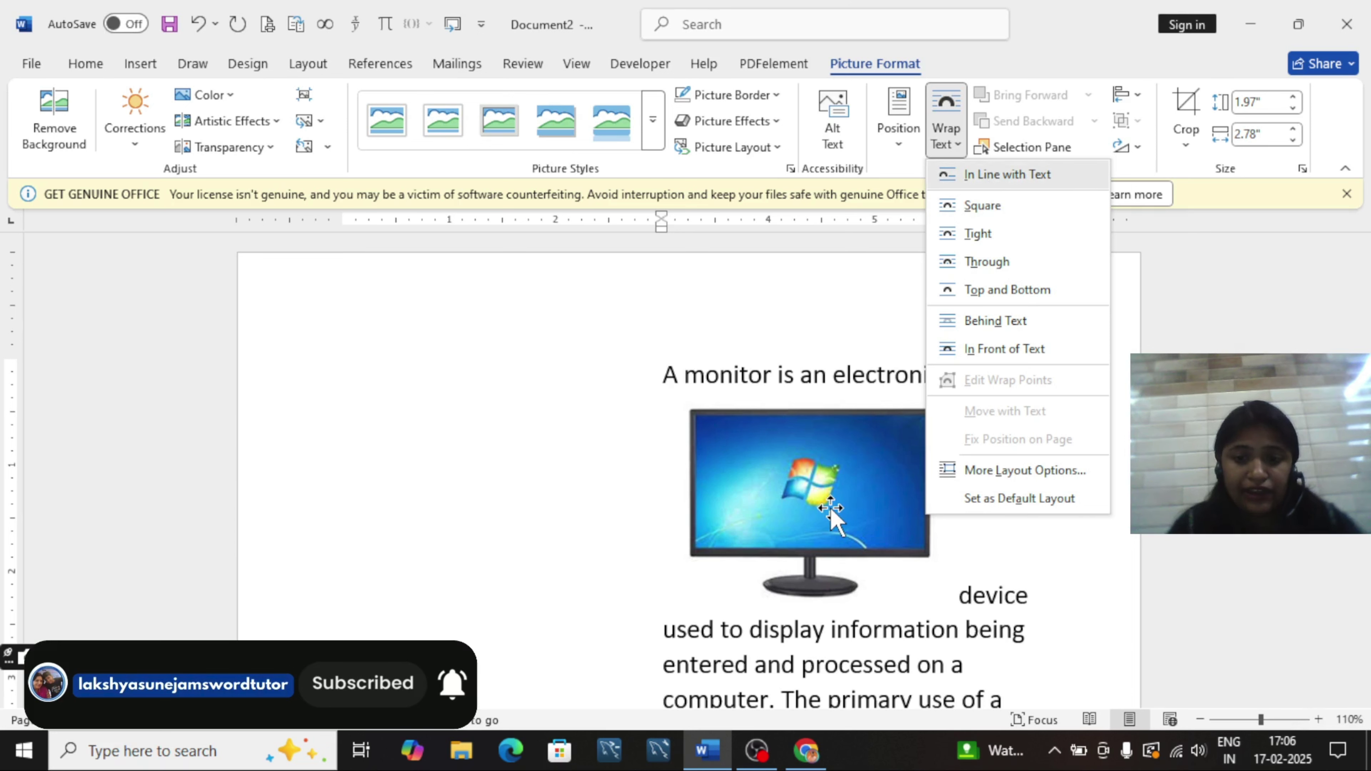
click(1078, 647)
Step: Move the in-line monitor picture to just before the sentence beginning "The primary use"
drag(867, 516, 785, 567)
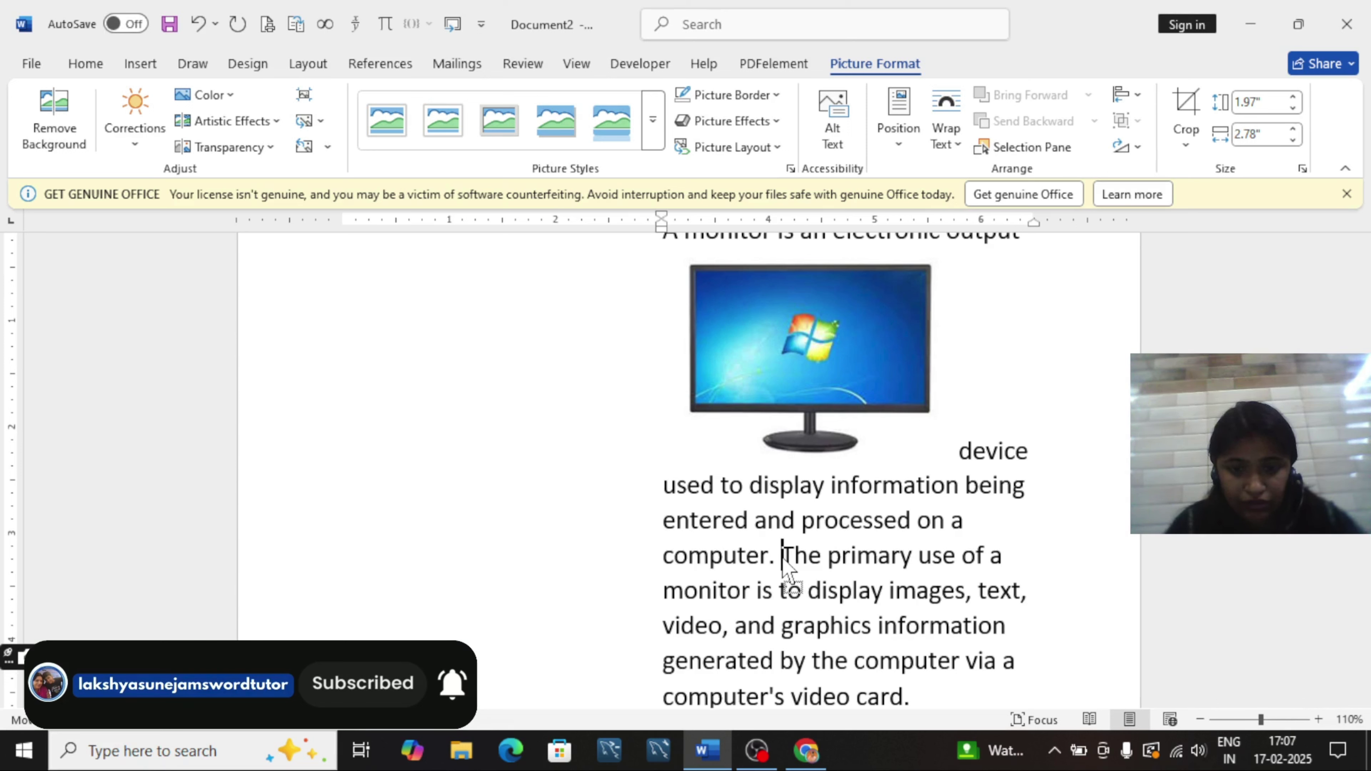
drag(785, 567, 783, 562)
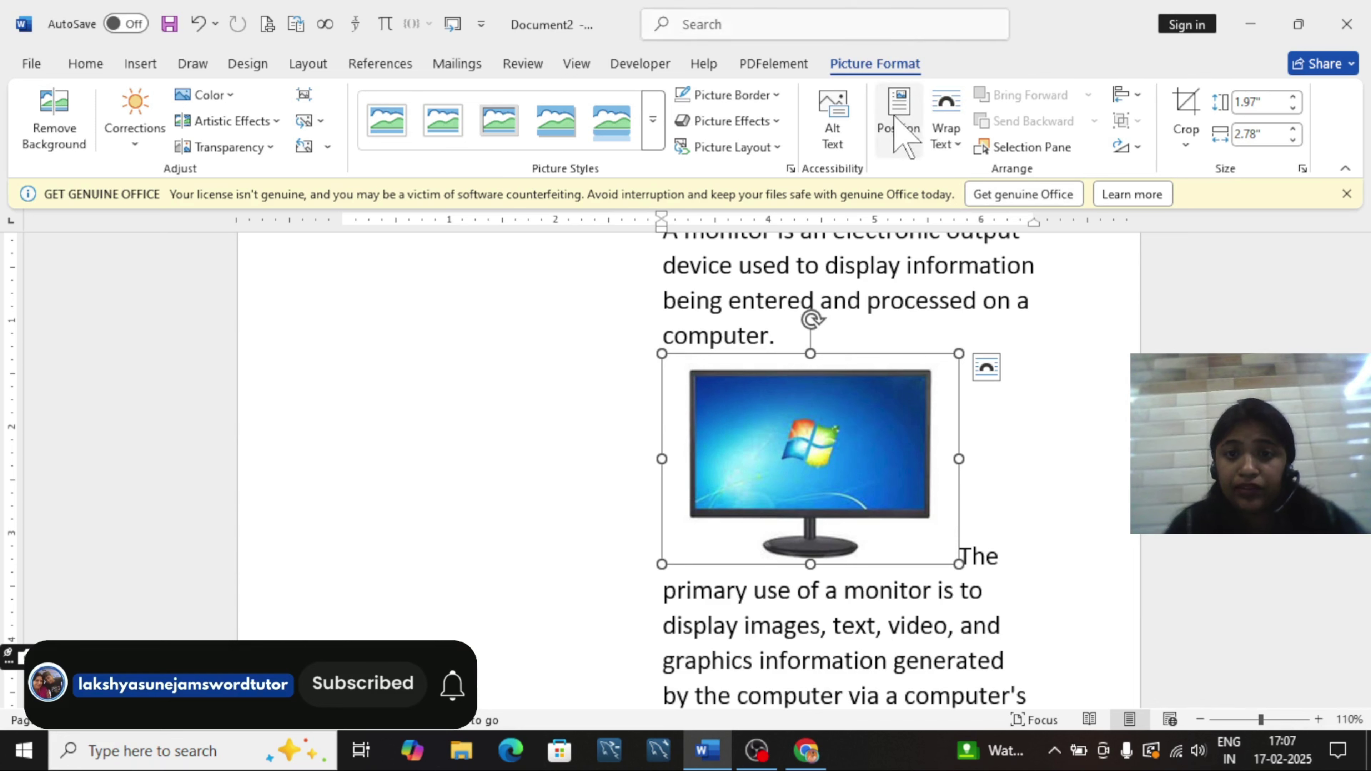
Step: Set the monitor picture's text wrapping to Square and move it into the blank area left of the paragraph
click(944, 133)
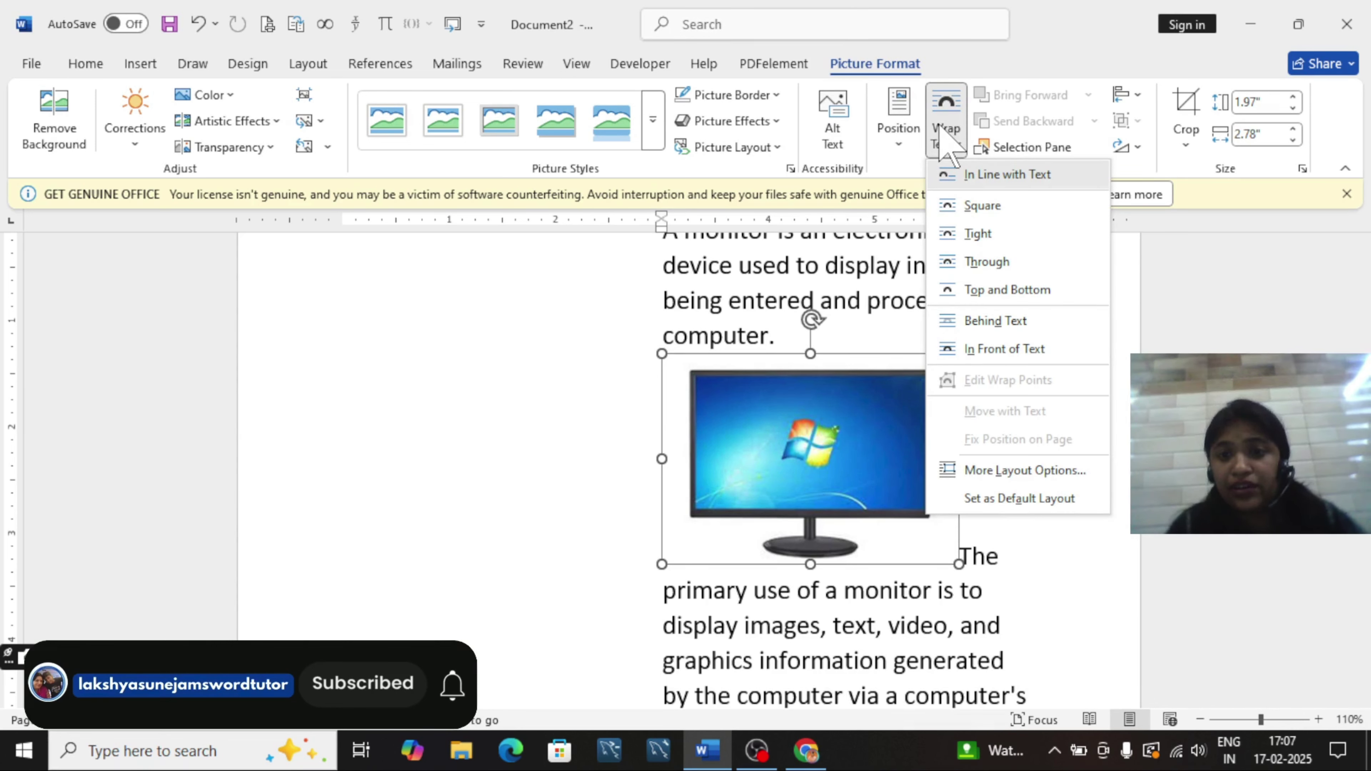
click(978, 206)
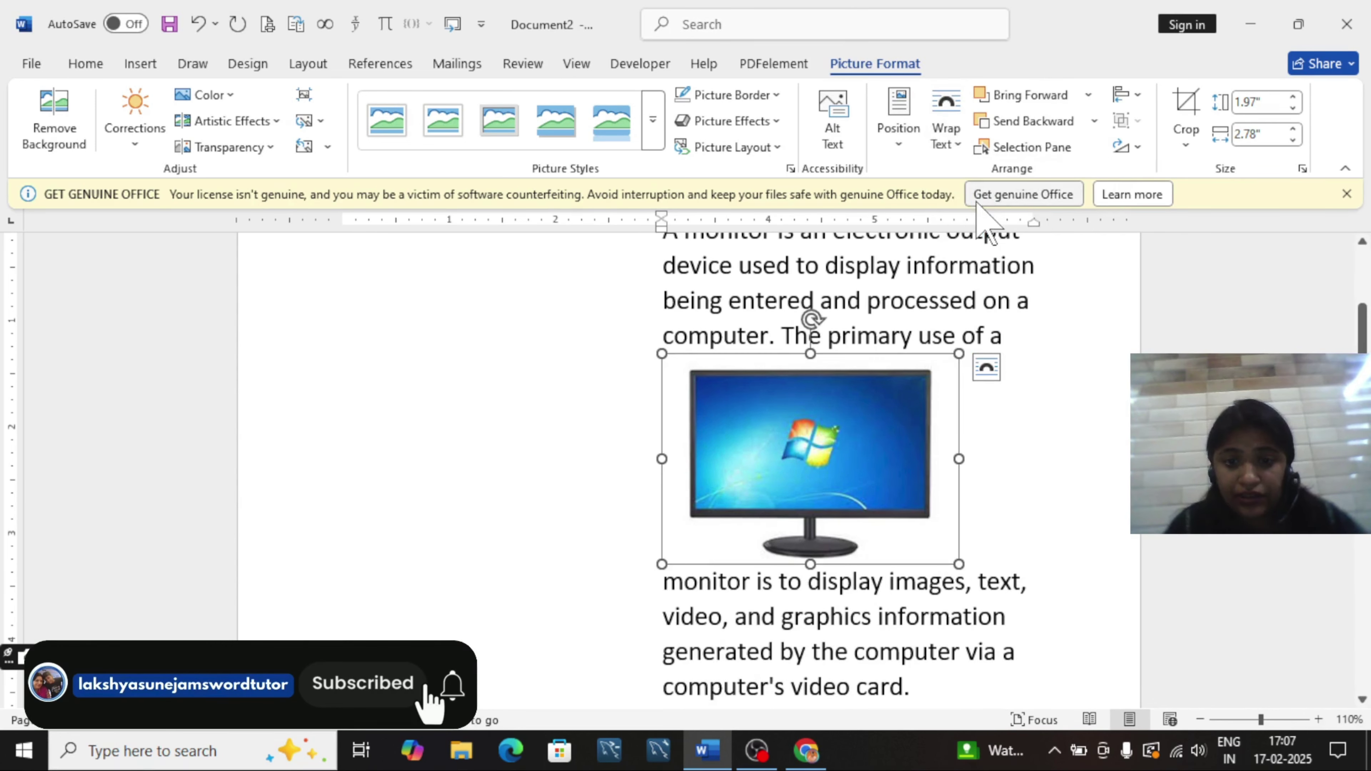
drag(839, 456, 470, 349)
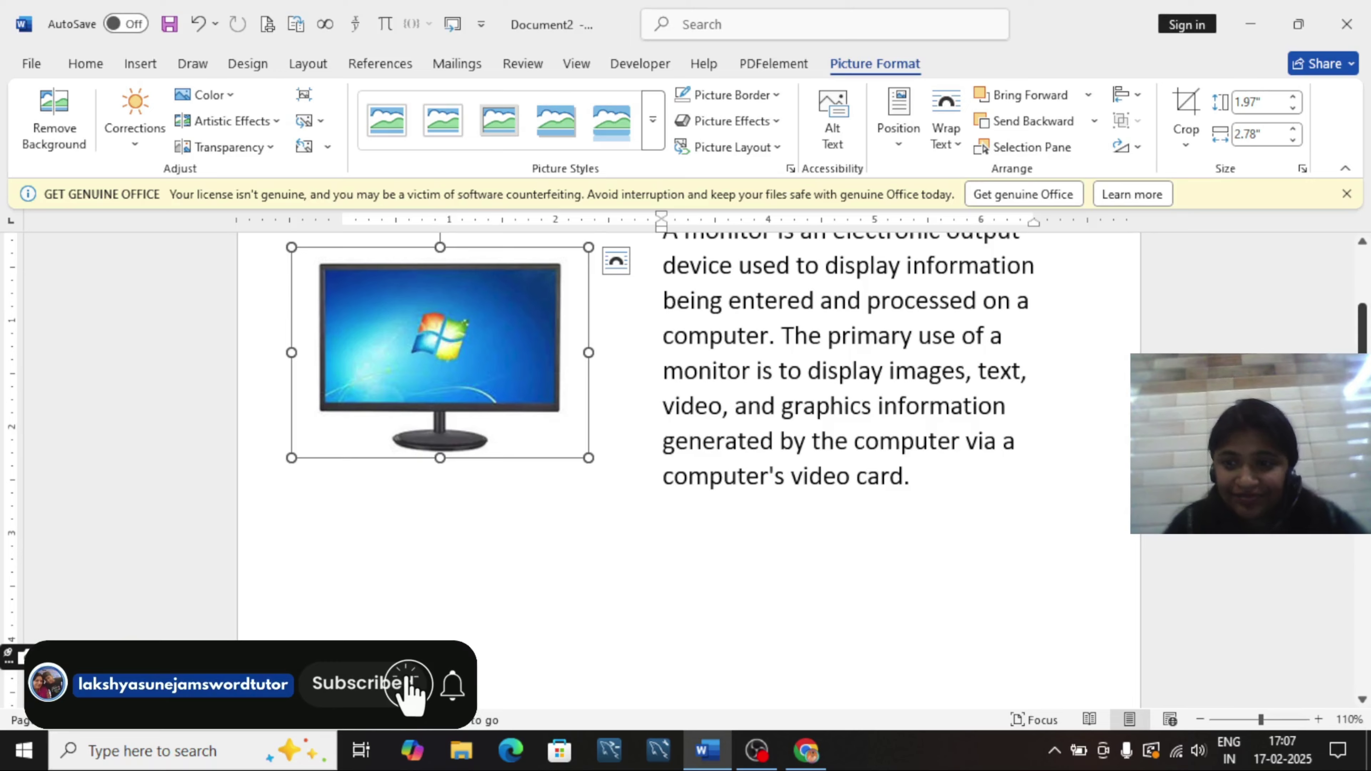
Step: Move the monitor picture over the paragraph text and back to its left side, level with the first line
scroll(470, 351, up, 3)
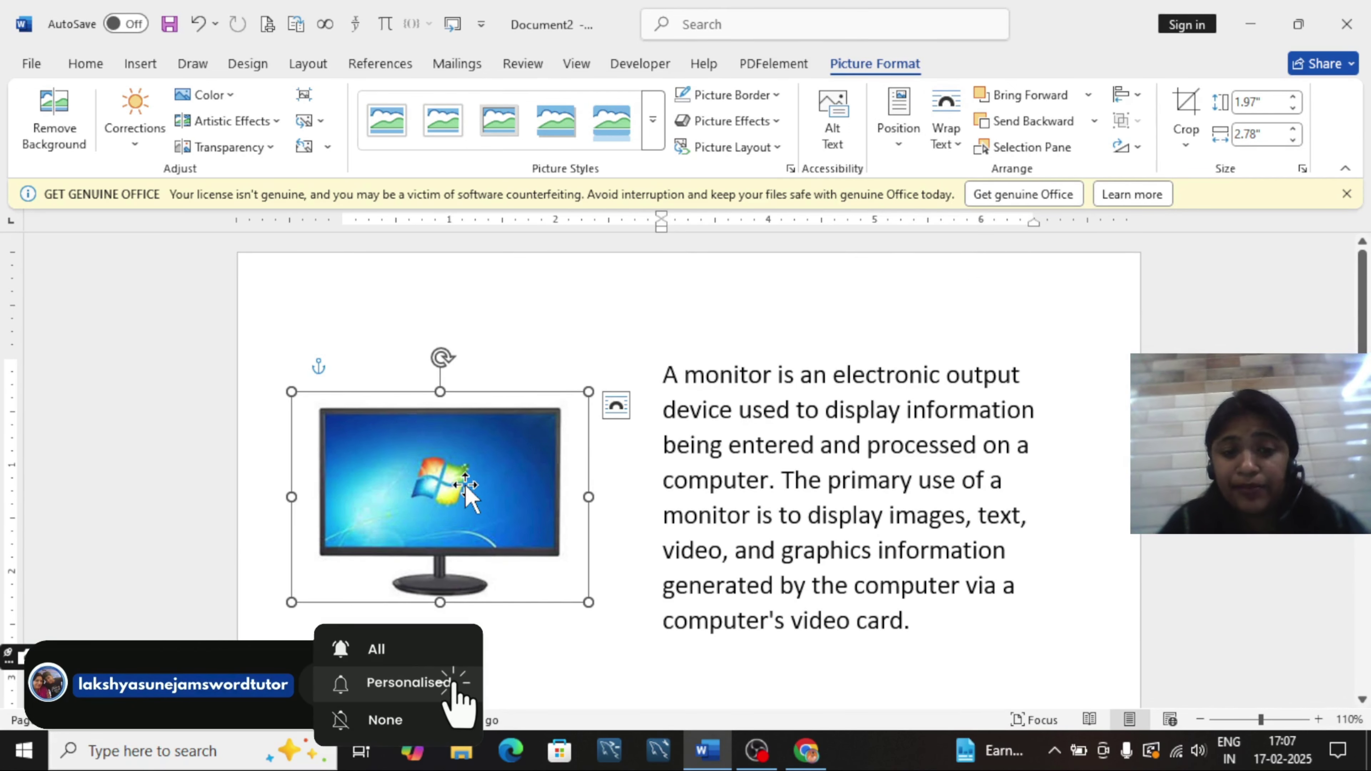
drag(476, 479, 942, 440)
drag(912, 332, 495, 438)
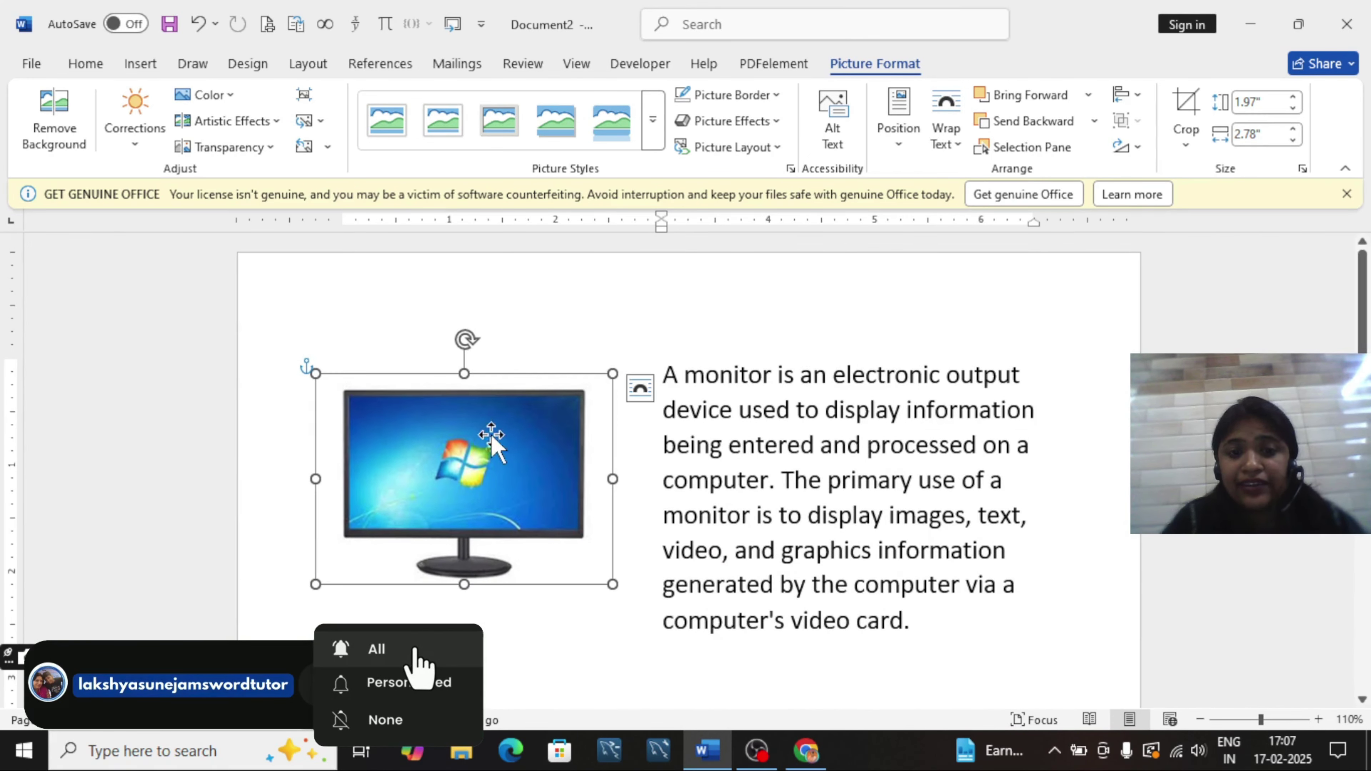
Step: Open the text wrapping choices for the monitor picture
click(945, 132)
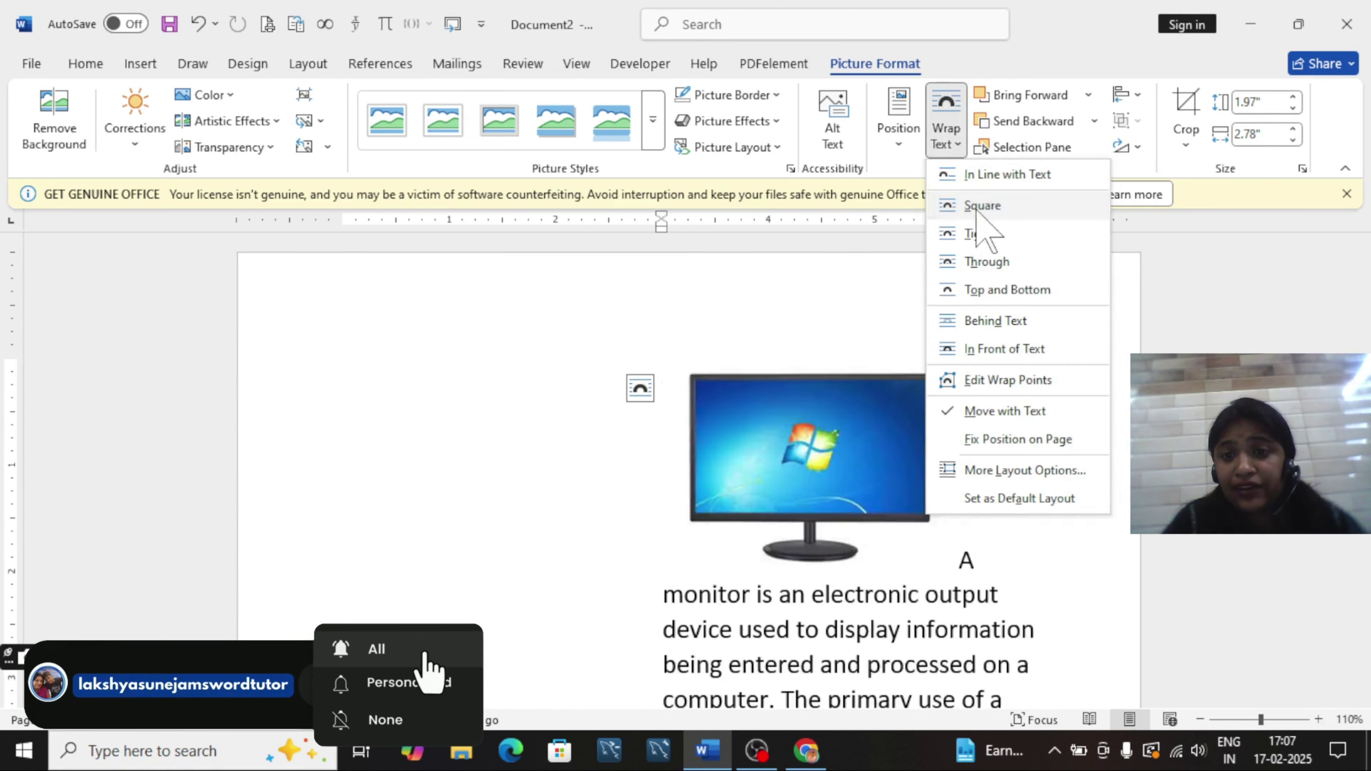